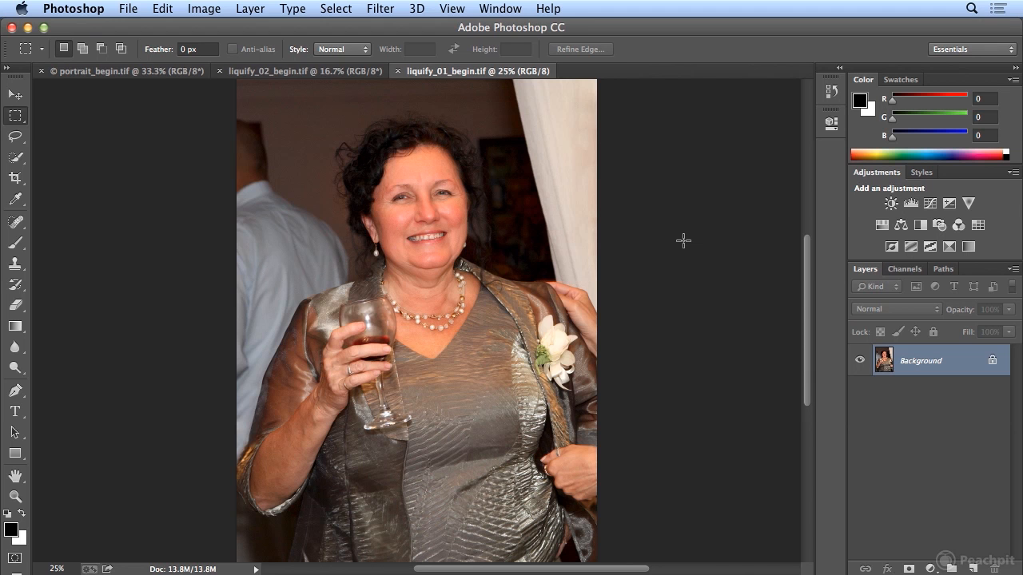
Open the Liquify filter and shrink the woman's midsection using the Pucker tool with a brush size of 961.
left_click(378, 10)
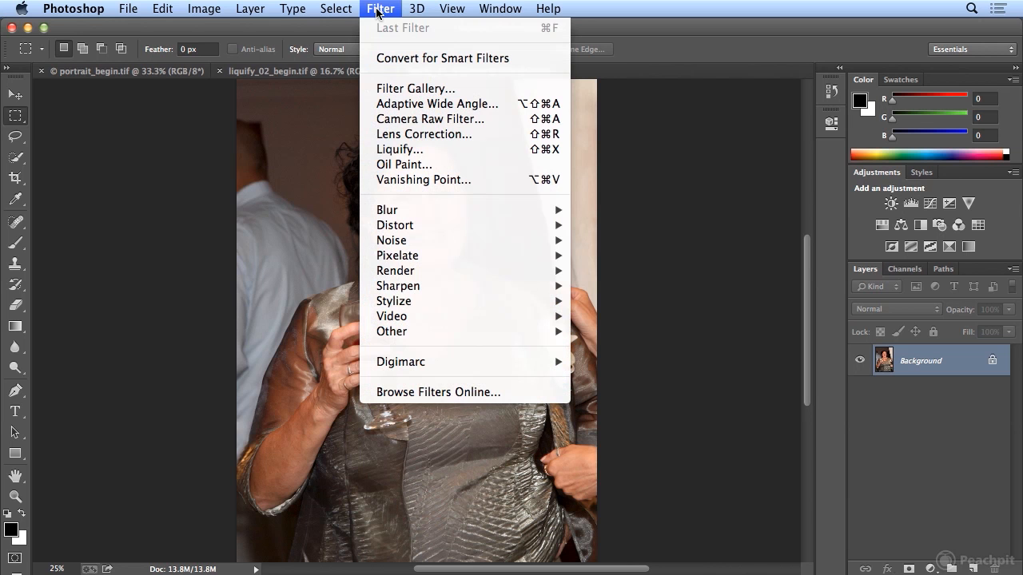
left_click(436, 150)
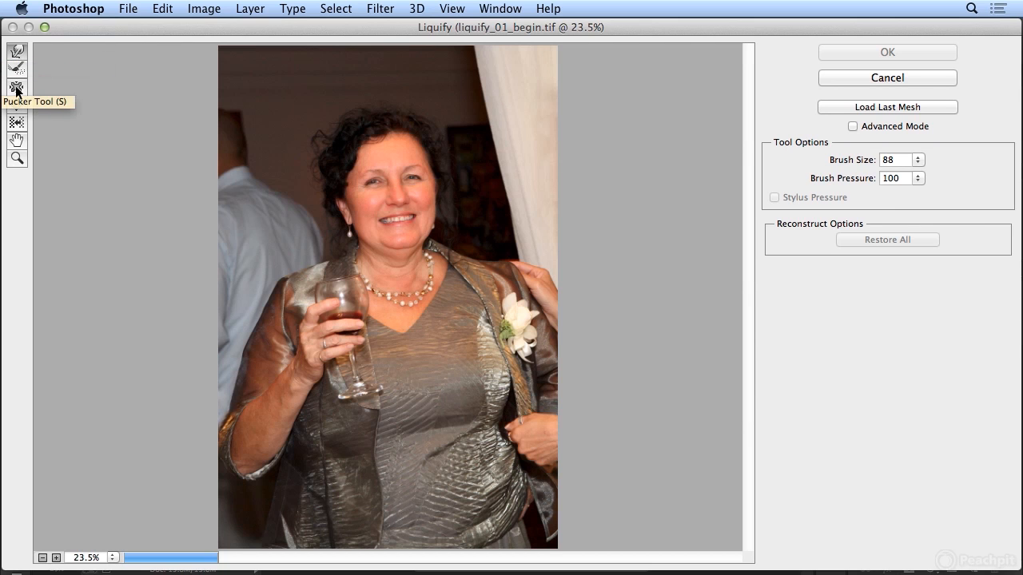
left_click(16, 90)
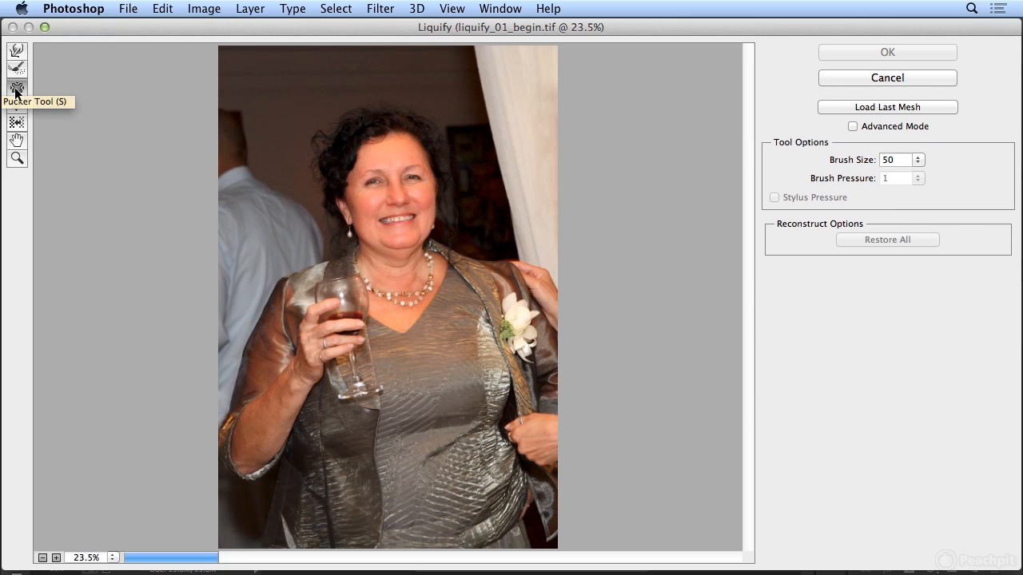
left_click(919, 160)
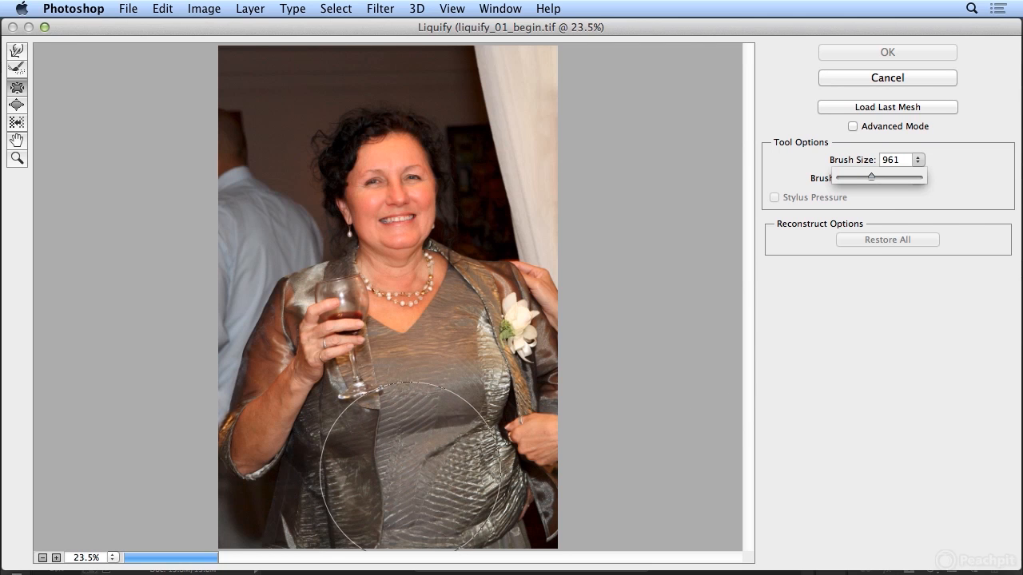
left_click(410, 466)
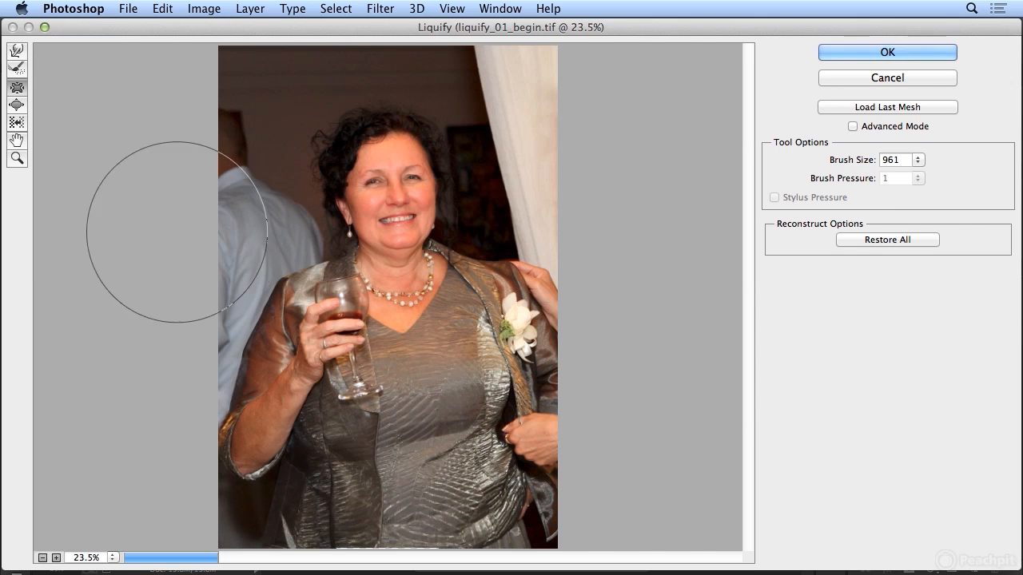
Reshape the woman's lower torso using the Forward Warp tool with a brush size of 644, and apply the Liquify filter.
left_click(17, 52)
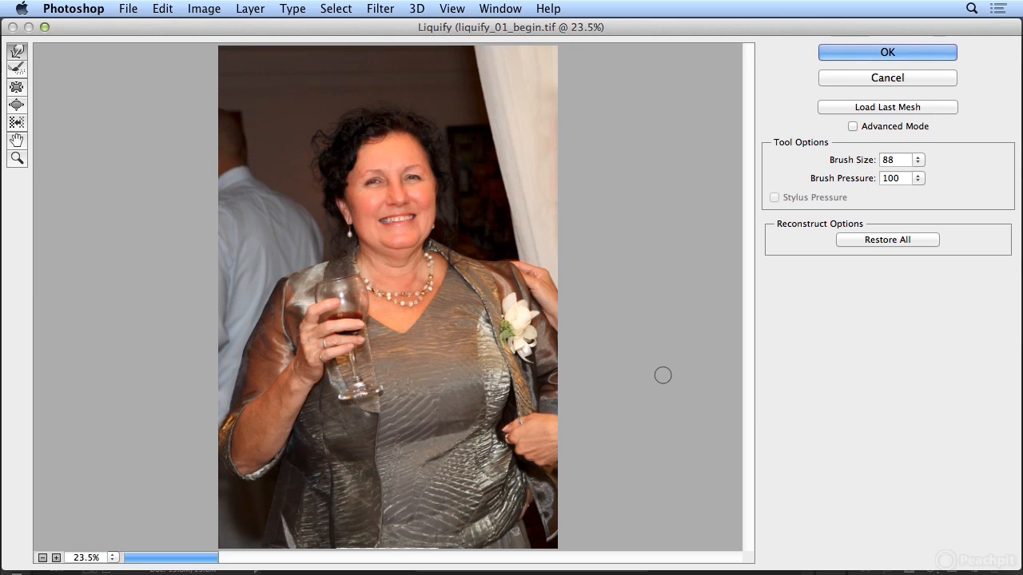
left_click(905, 158)
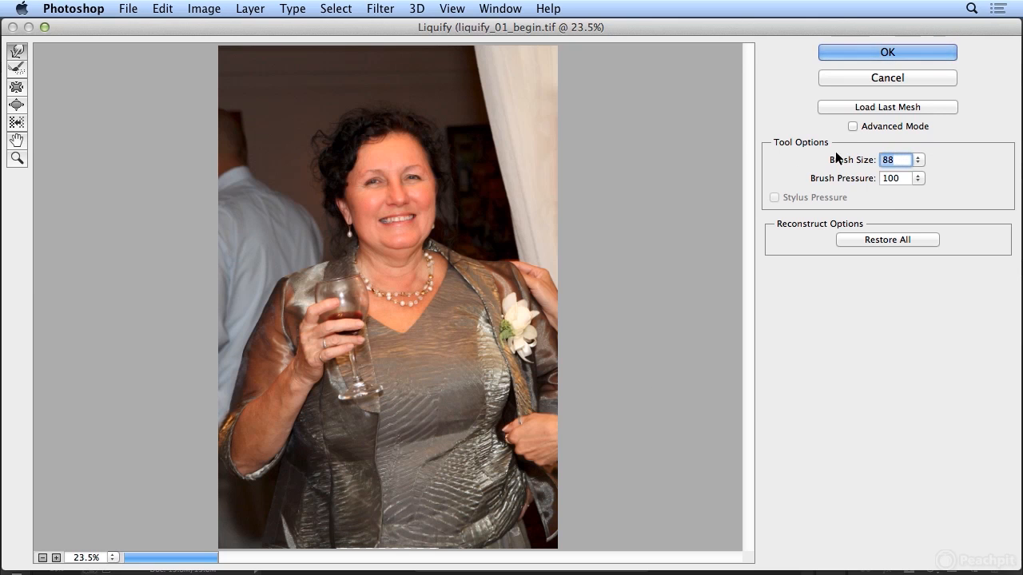
left_click(919, 160)
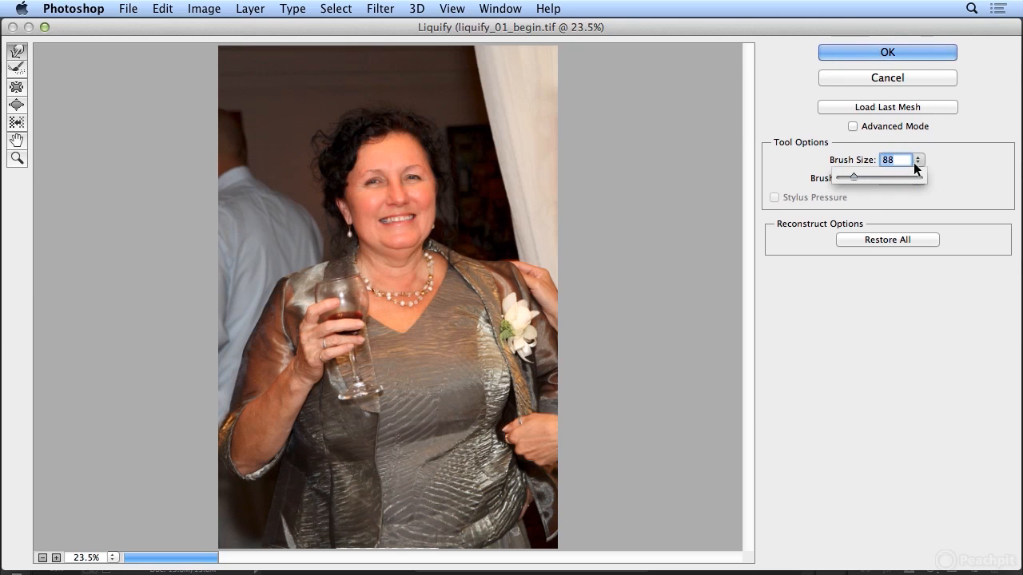
left_click_drag(858, 172, 871, 174)
left_click_drag(866, 177, 869, 177)
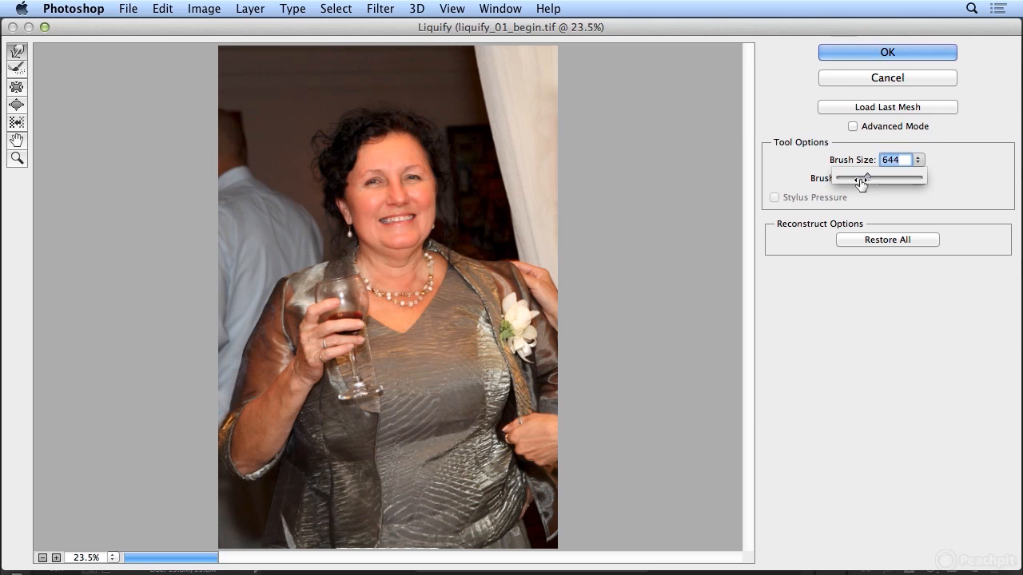
left_click(374, 515)
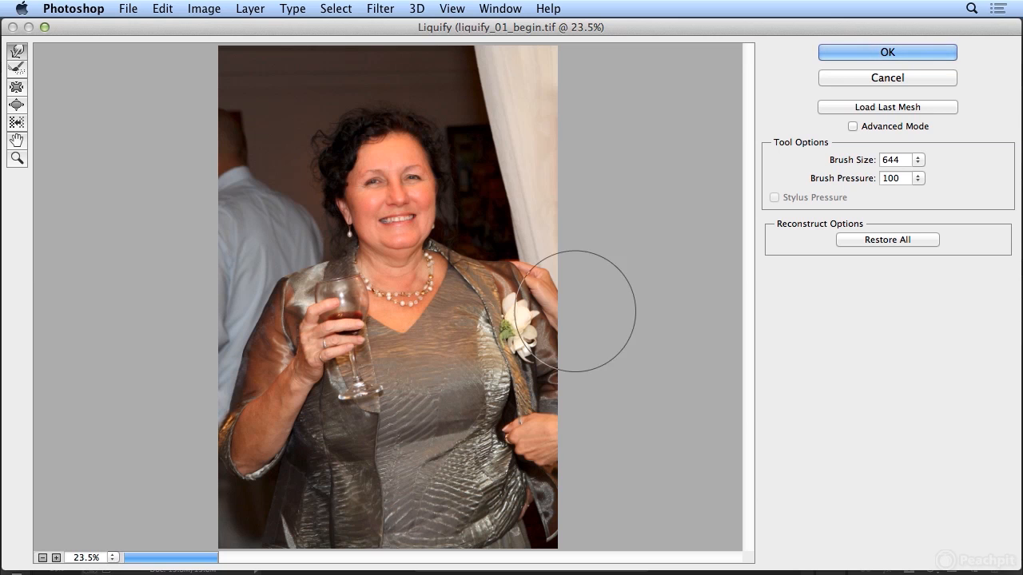
left_click(911, 52)
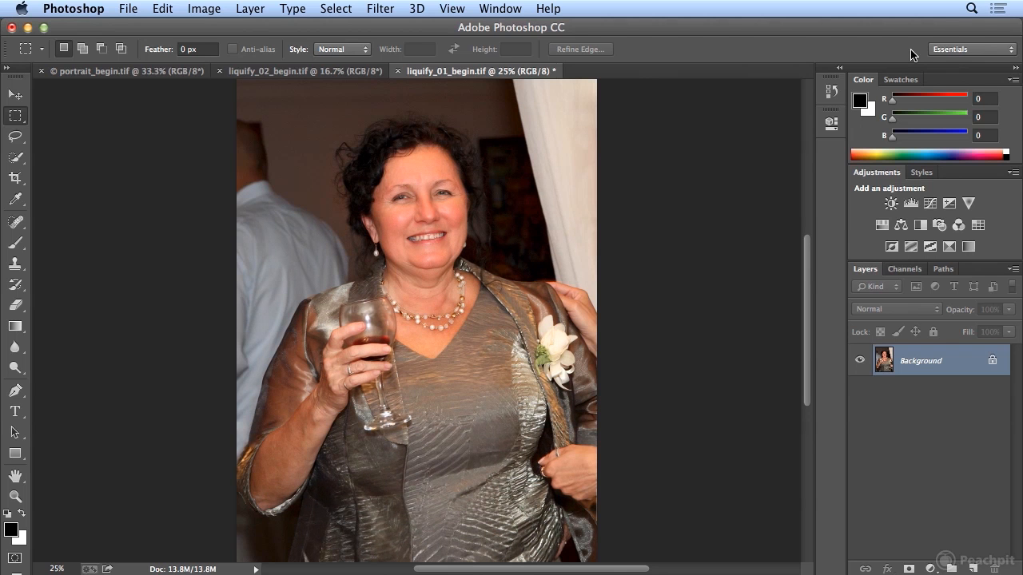
Compare the portrait before and after Liquify by undoing and redoing the filter twice.
left_click(164, 8)
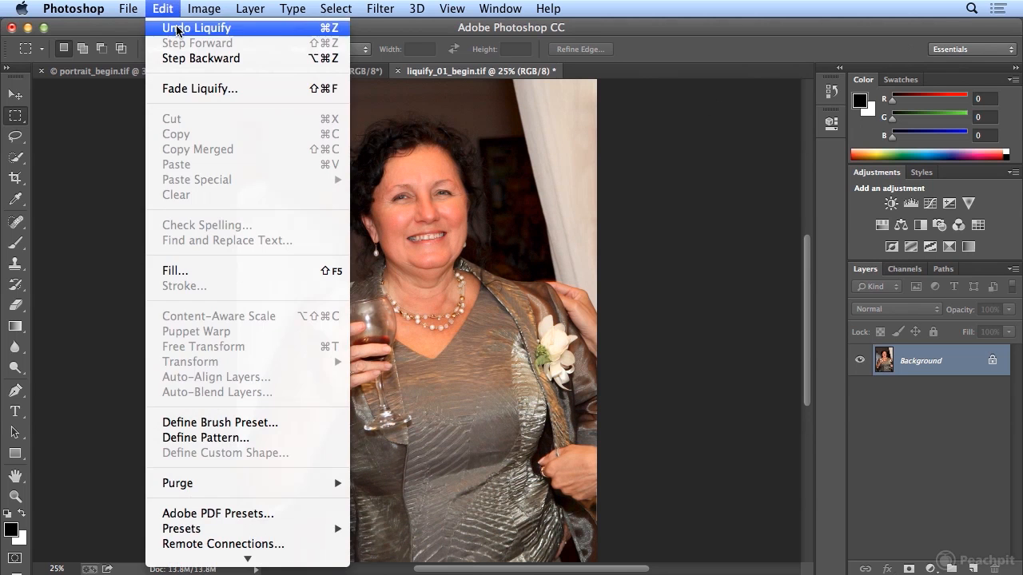
left_click(176, 27)
left_click(162, 8)
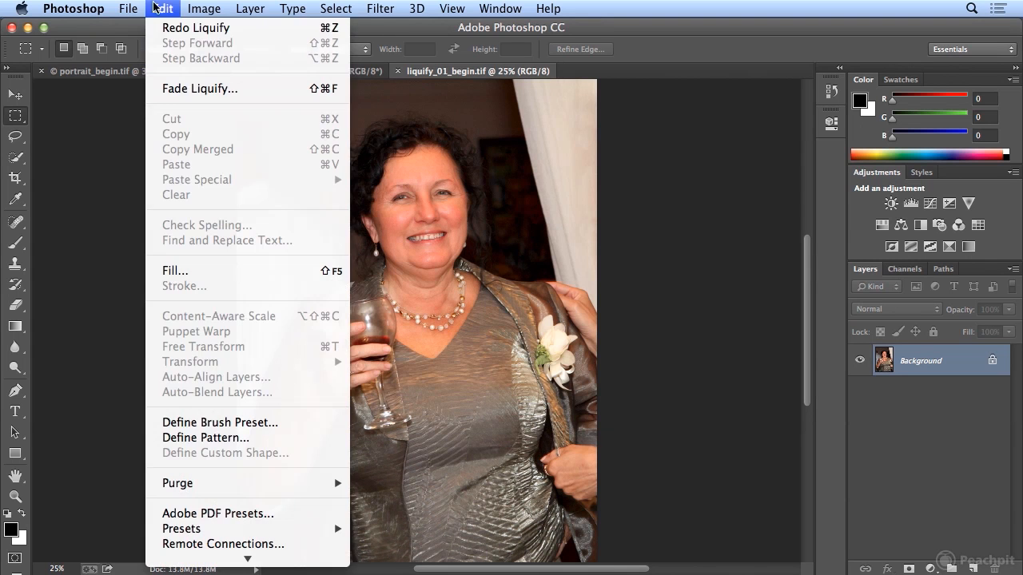
left_click(171, 29)
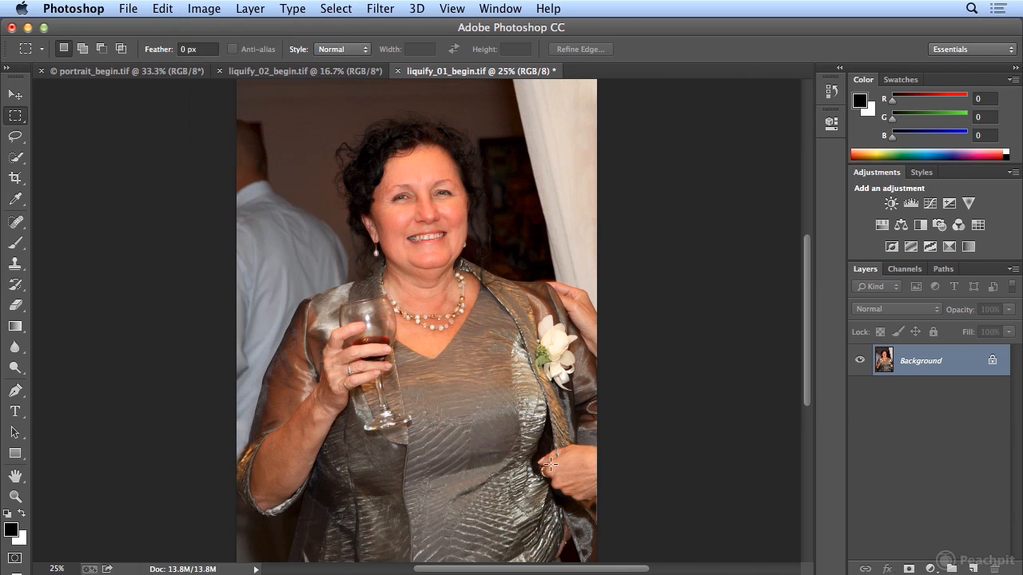
left_click(168, 9)
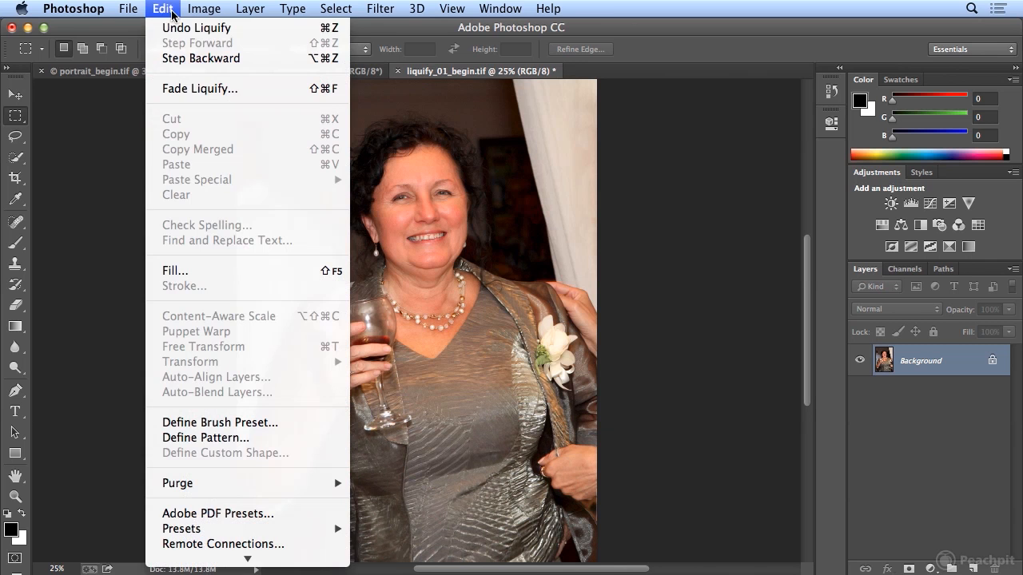
left_click(172, 29)
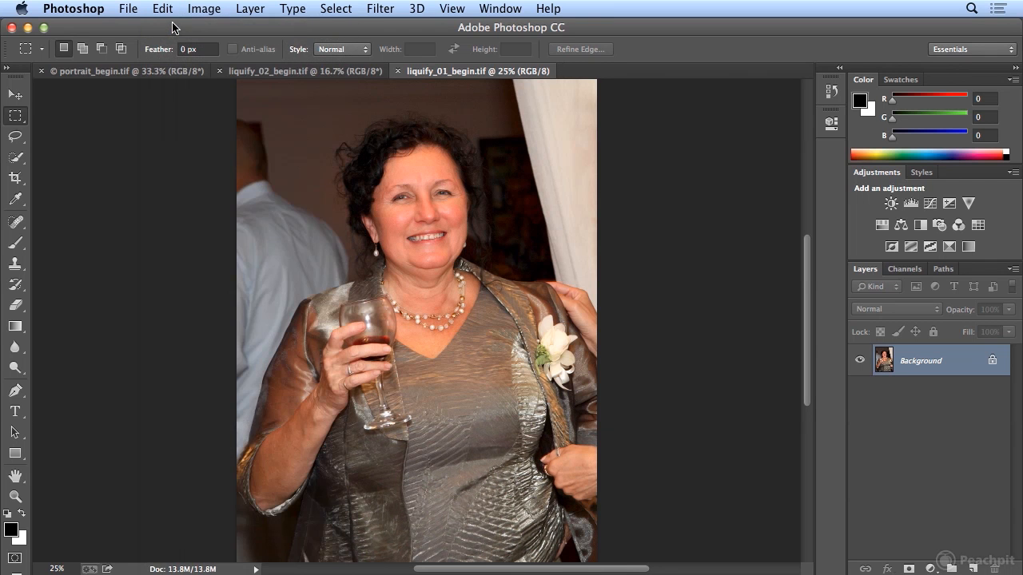
left_click(164, 9)
left_click(170, 29)
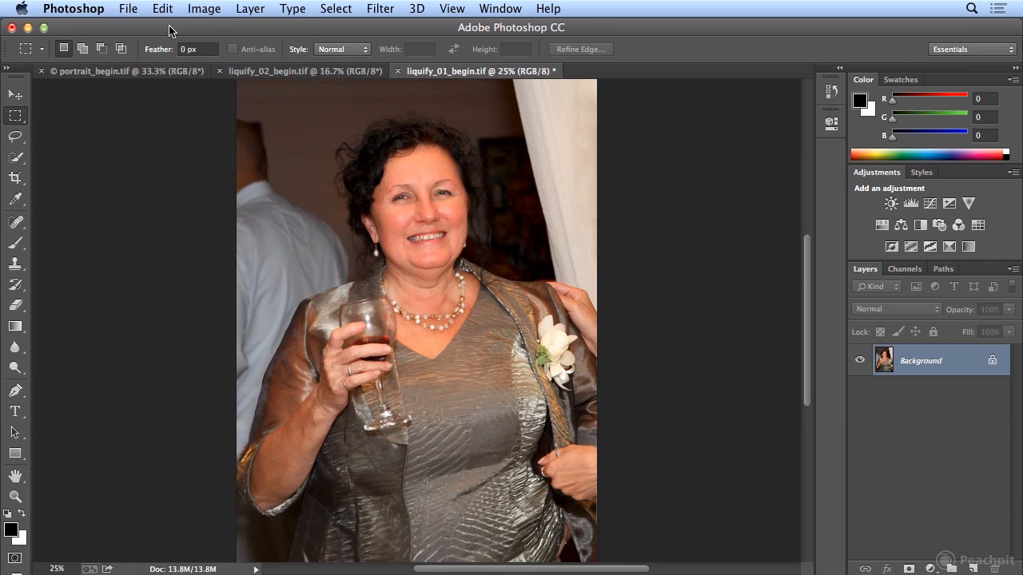
Switch to the liquify_02_begin.tif document and enlarge the couple to 33.3%.
left_click(283, 71)
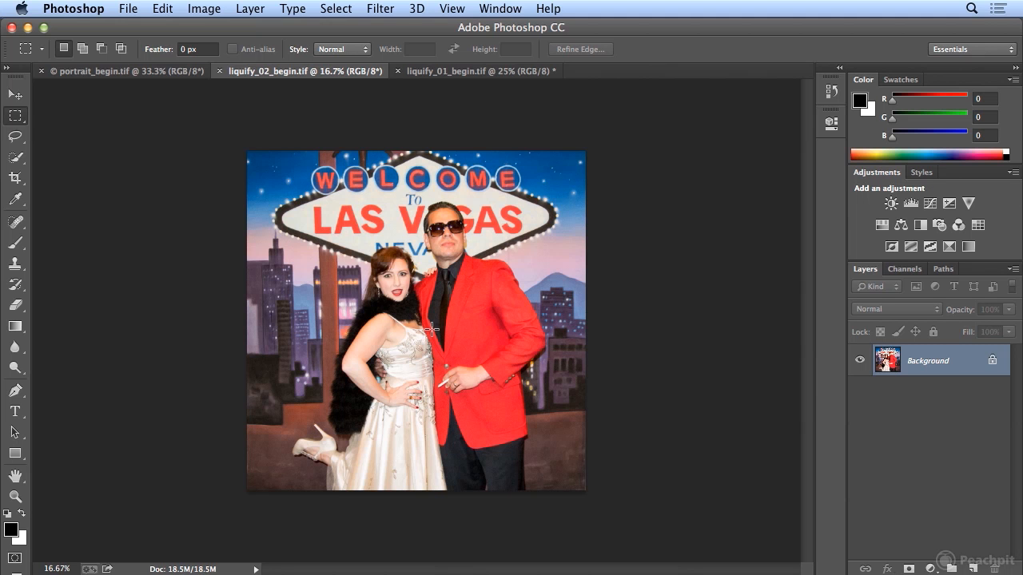
key("super+equal")
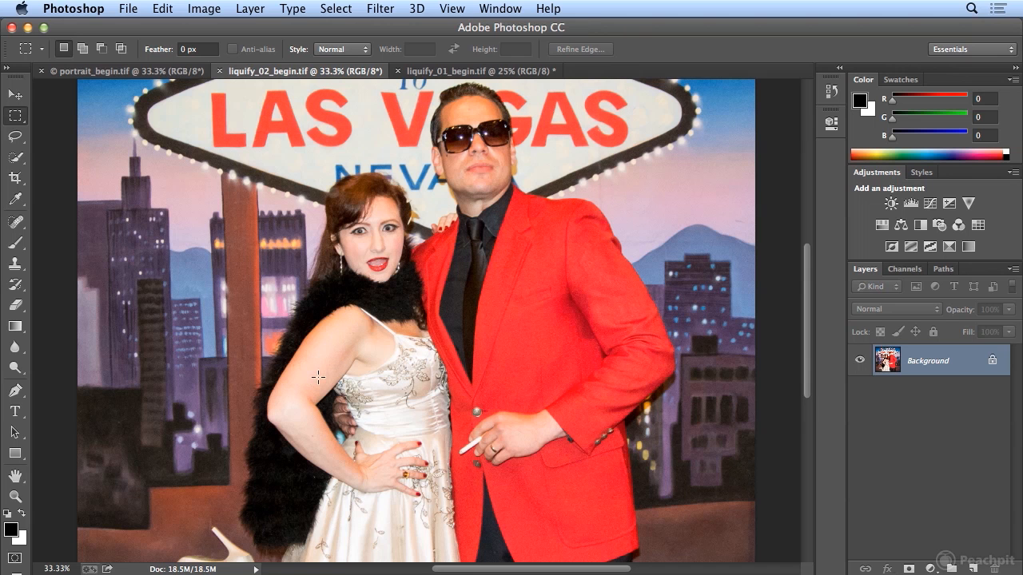
Try reapplying the last-used Liquify filter directly to the couple photo.
left_click(387, 7)
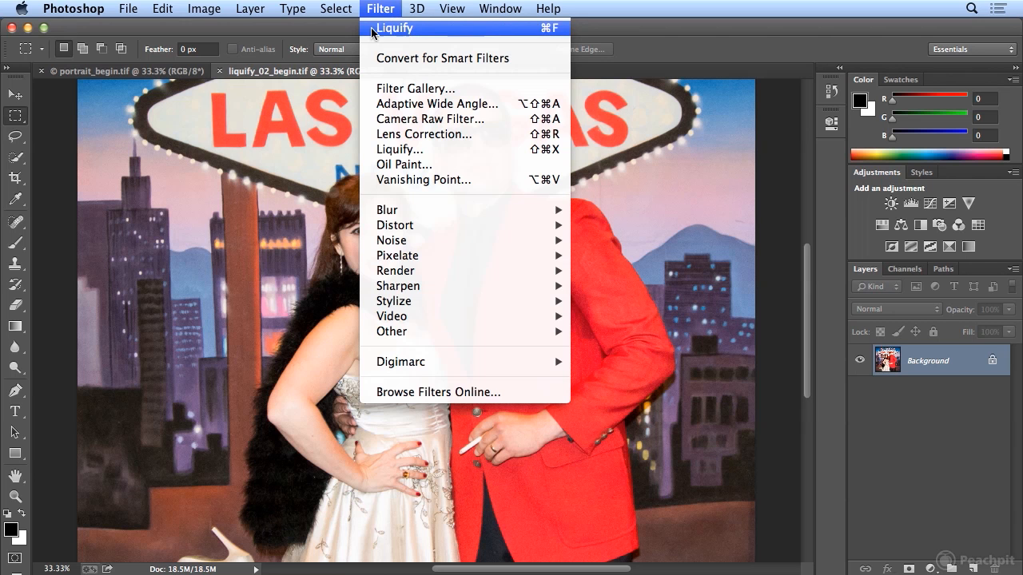
left_click(515, 31)
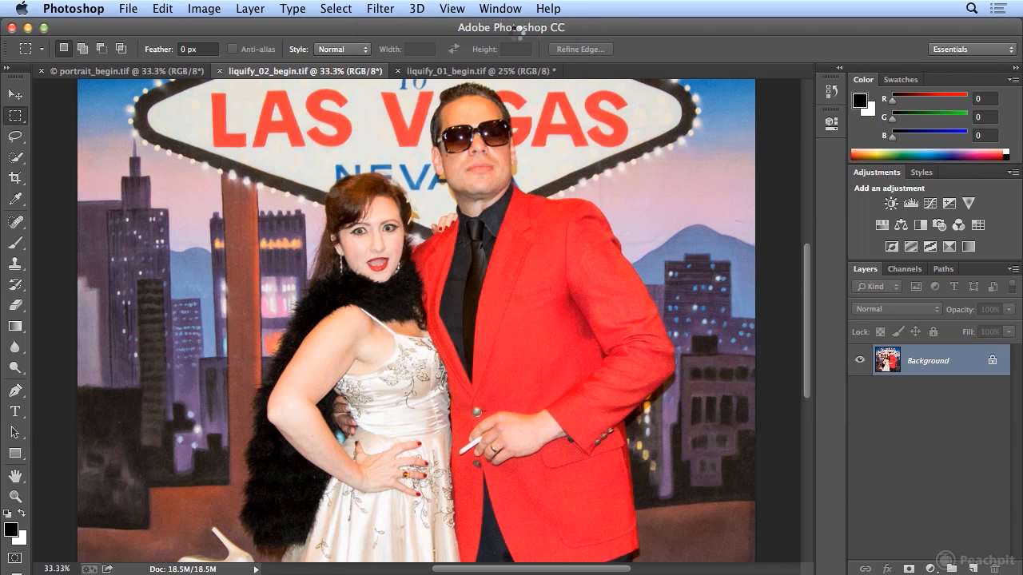
left_click_drag(807, 366, 810, 407)
Compare the couple photo with and without the reapplied Liquify filter, leaving the filter undone.
left_click(164, 9)
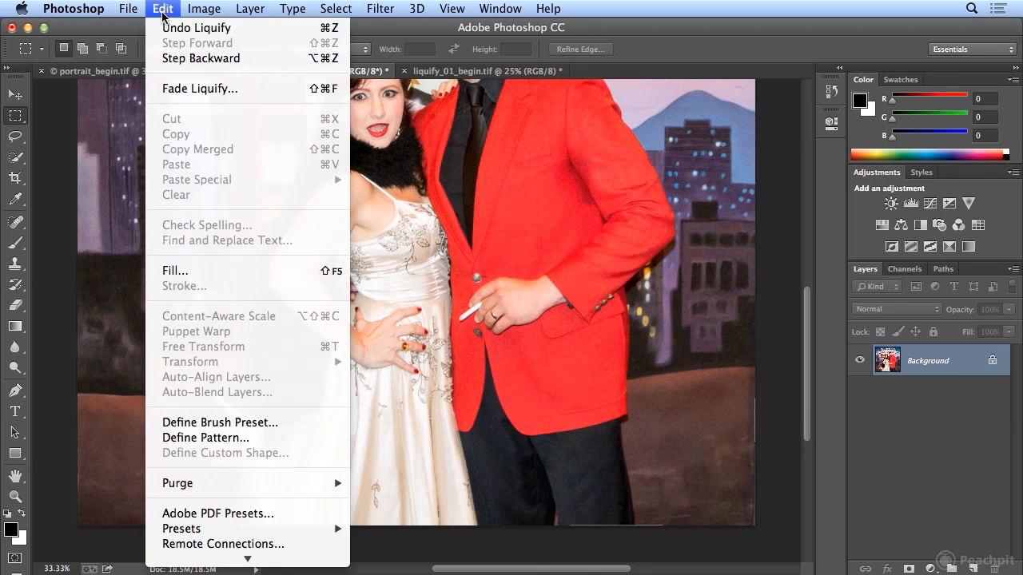
left_click(168, 27)
left_click(163, 9)
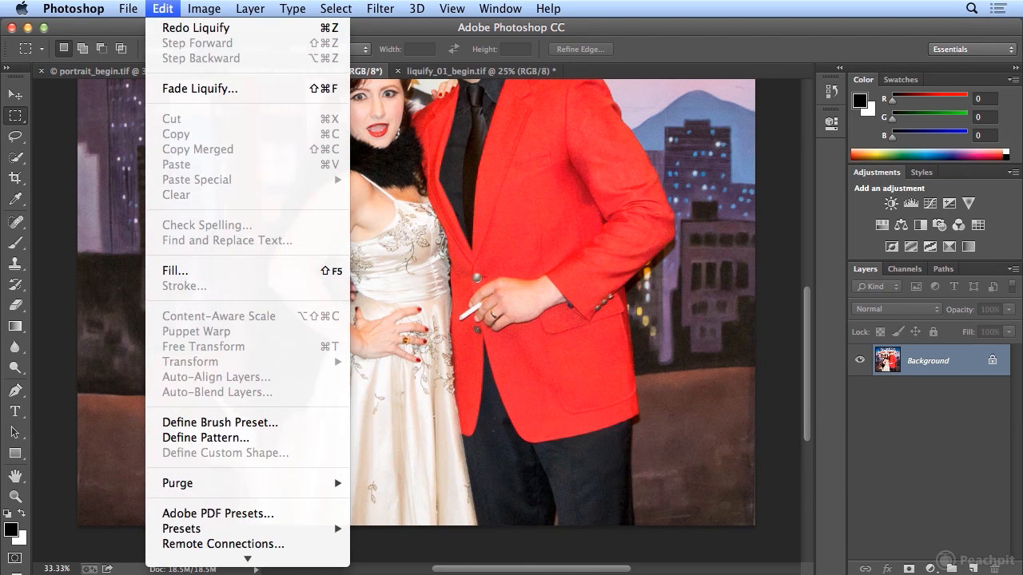
left_click(168, 27)
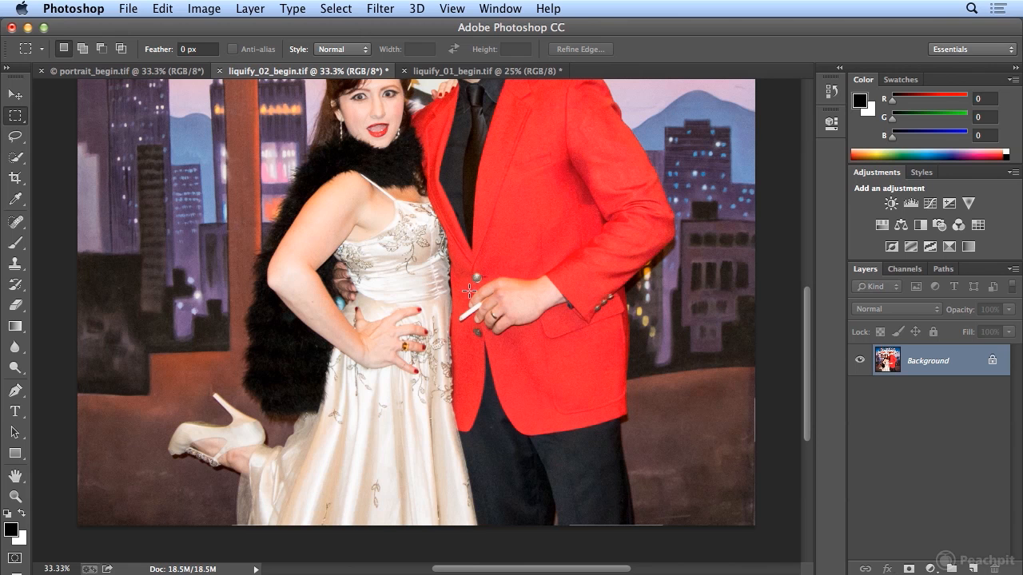
left_click(164, 9)
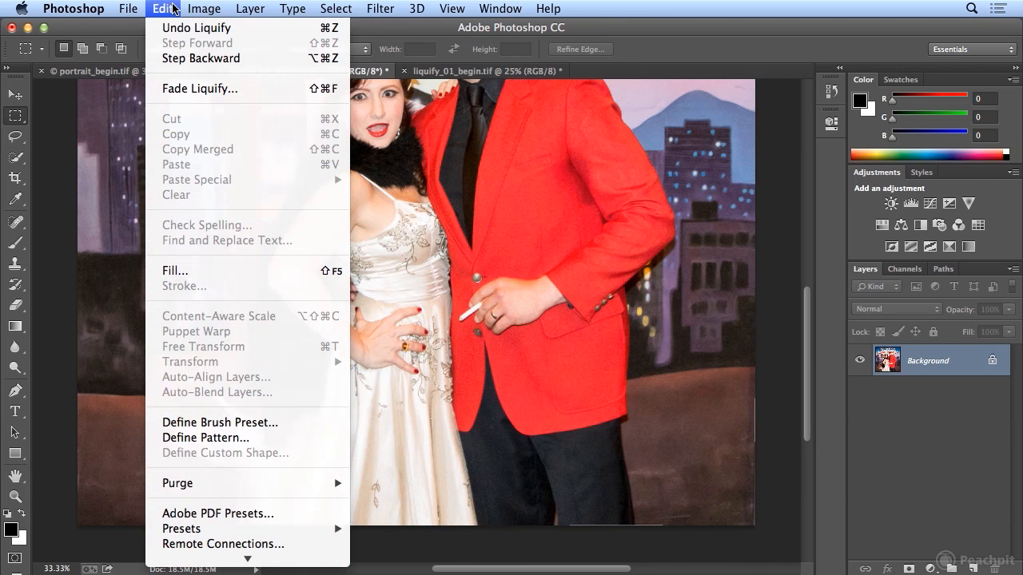
left_click(175, 29)
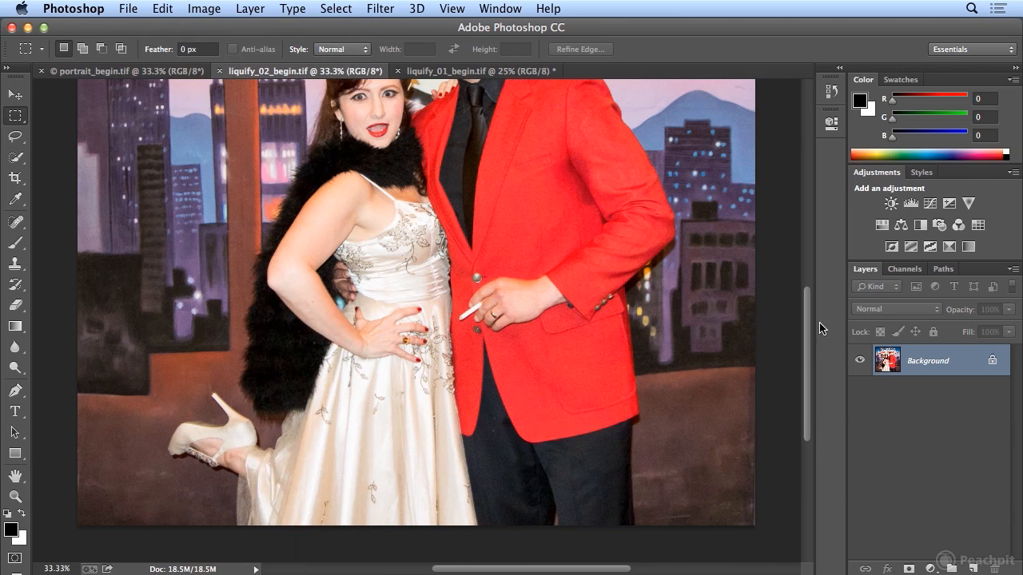
Open the couple photo in the Liquify filter and set the Pucker tool's brush size to 265.
scroll(805, 328, "up", 5)
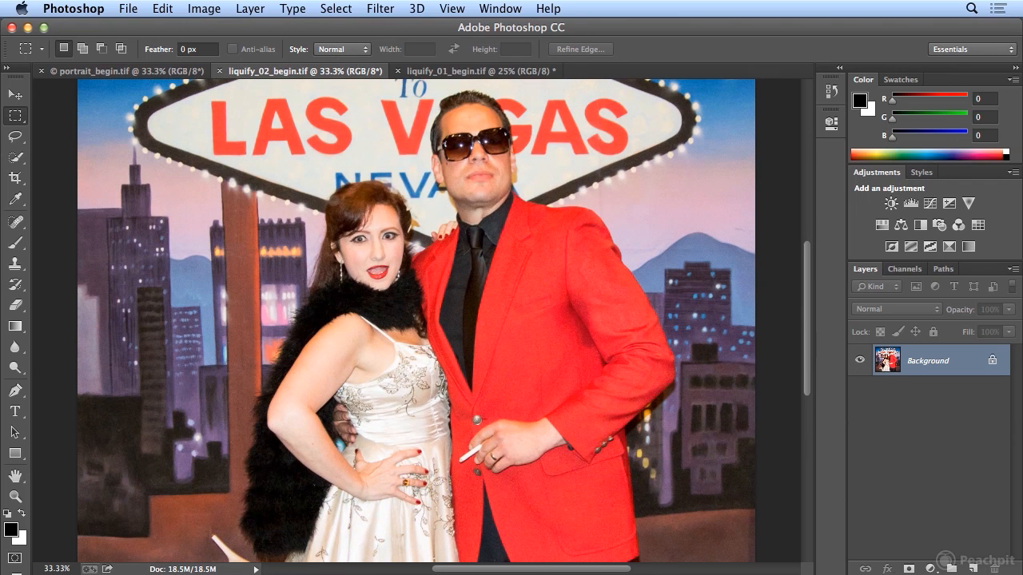
left_click(380, 8)
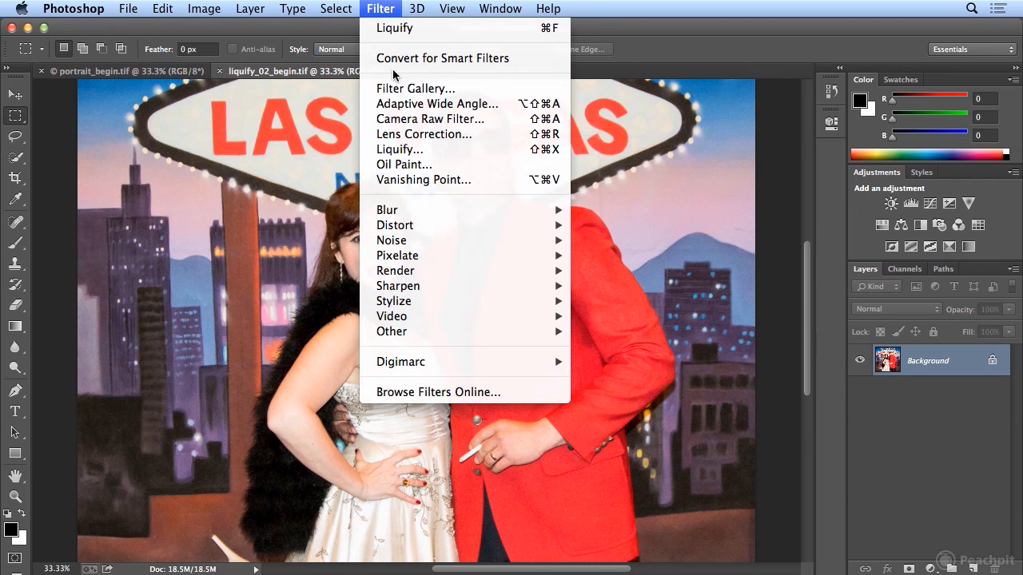
left_click(432, 153)
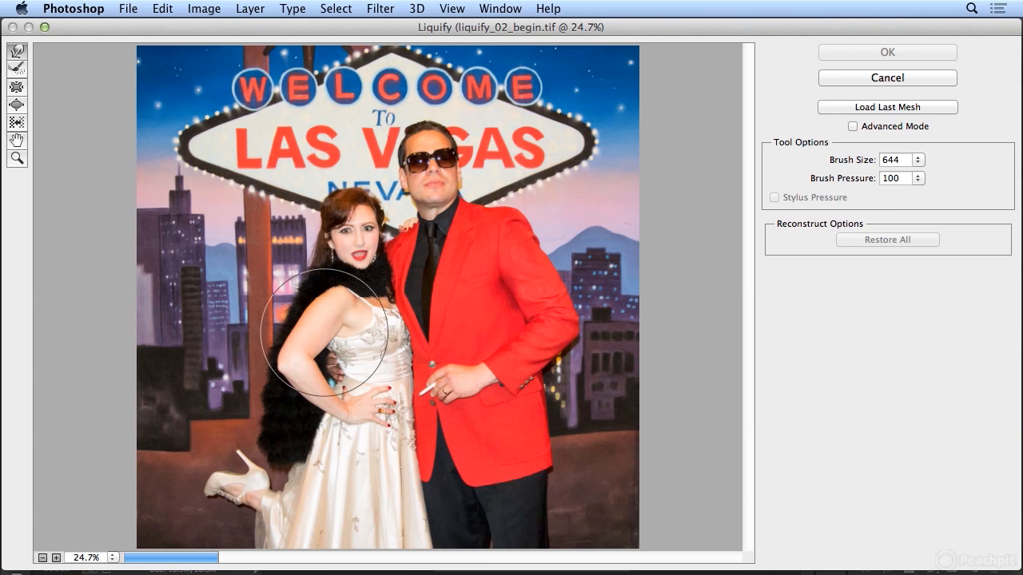
left_click(918, 162)
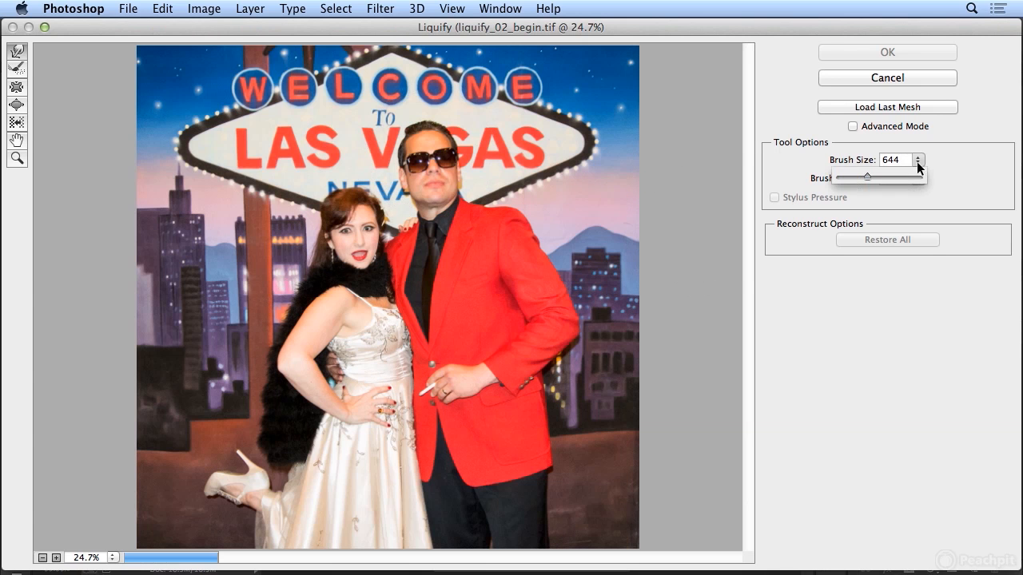
left_click(17, 87)
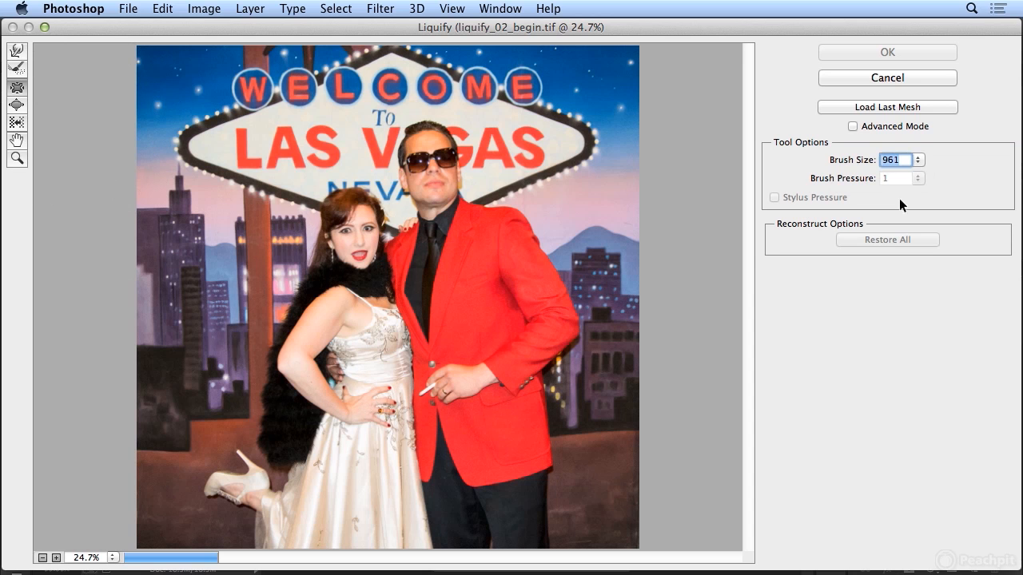
left_click_drag(920, 164, 857, 175)
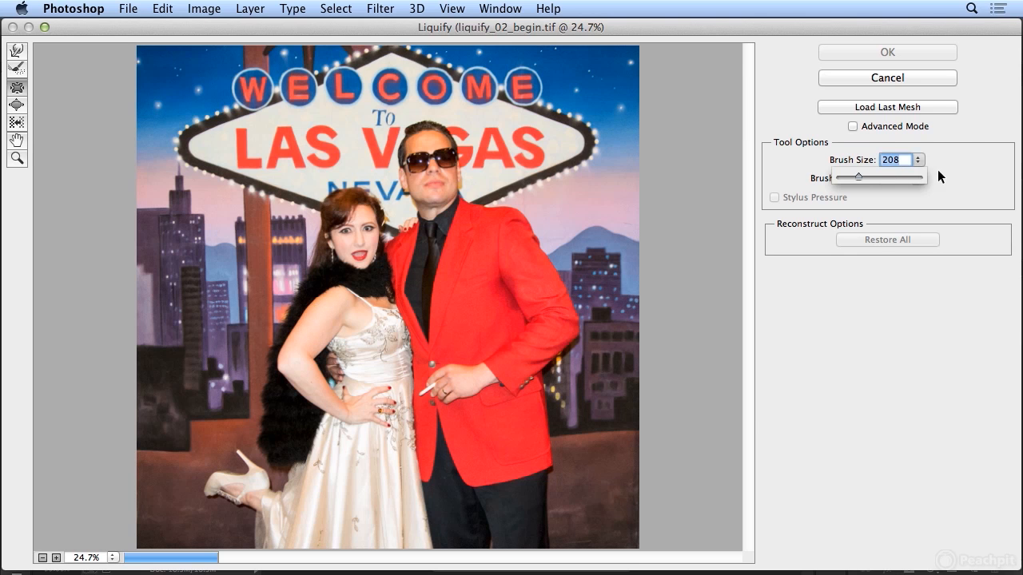
left_click_drag(862, 173, 863, 175)
key("super+equal")
key("super+equal")
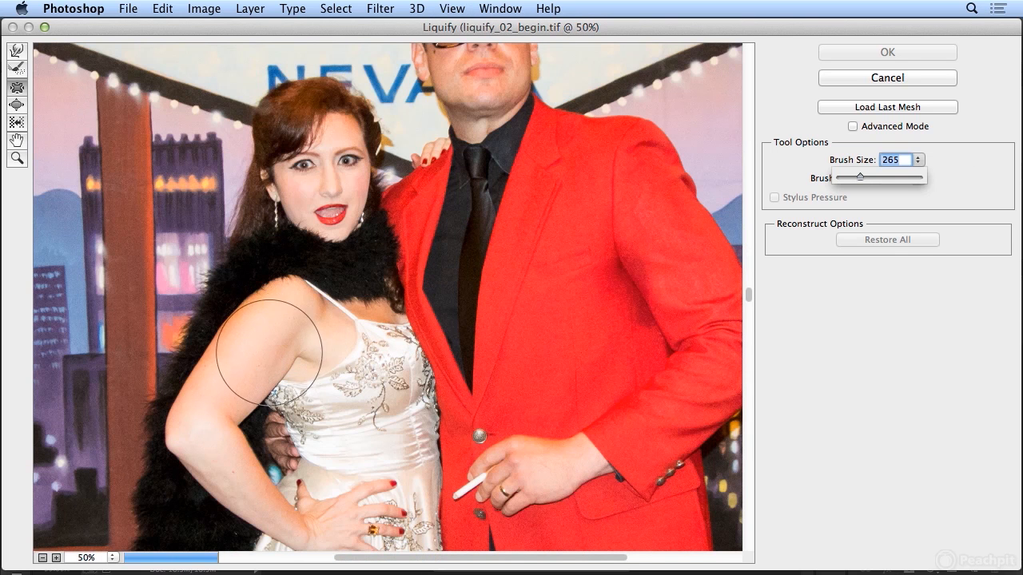
Try puckering the woman's upper arm, and undo the stroke.
left_click(239, 331)
left_click_drag(241, 332, 255, 339)
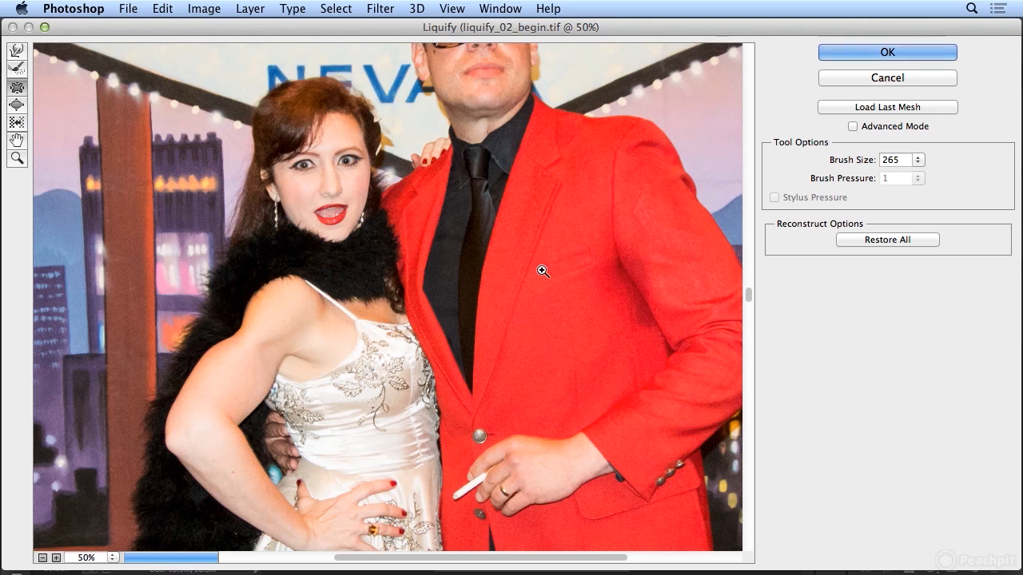
key("super+z")
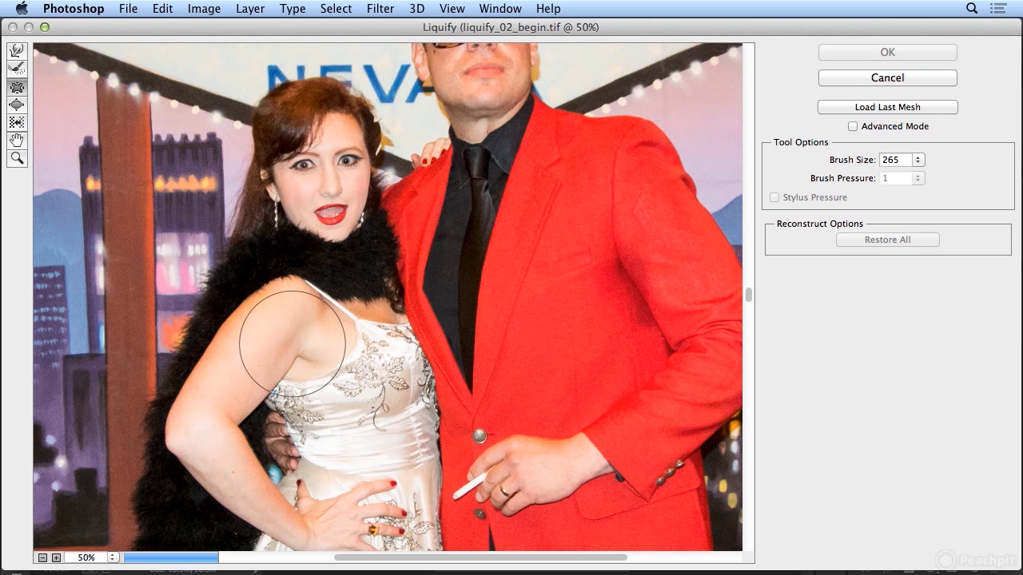
Slim the woman's upper arm and elbow with the Pucker tool.
mouse_move(274, 326)
left_mouse_down()
mouse_move(202, 414)
mouse_move(284, 323)
left_mouse_up()
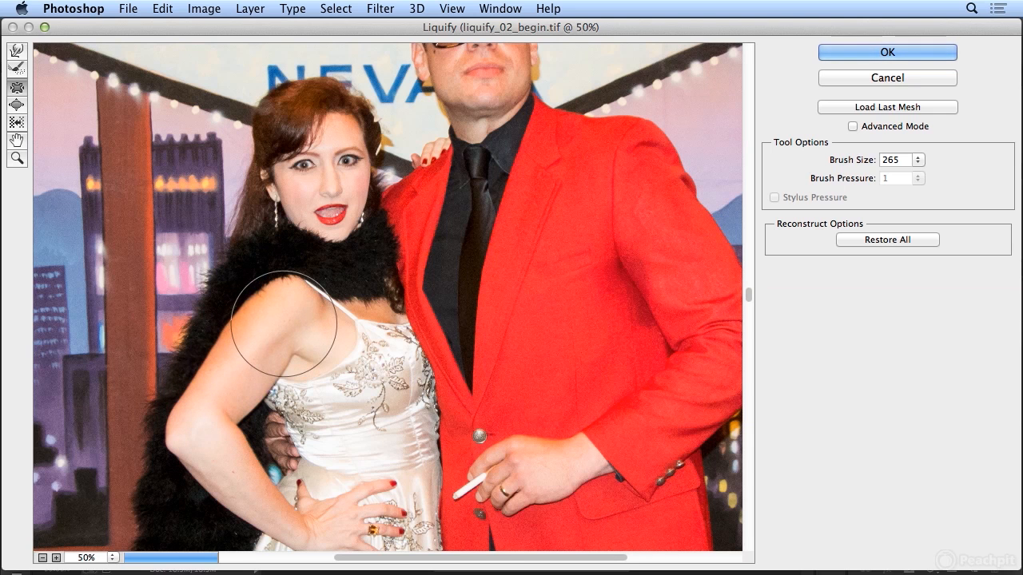
mouse_move(216, 445)
left_mouse_down()
mouse_move(221, 456)
mouse_move(194, 424)
mouse_move(258, 331)
mouse_move(217, 400)
mouse_move(223, 451)
mouse_move(206, 450)
mouse_move(216, 456)
left_mouse_up()
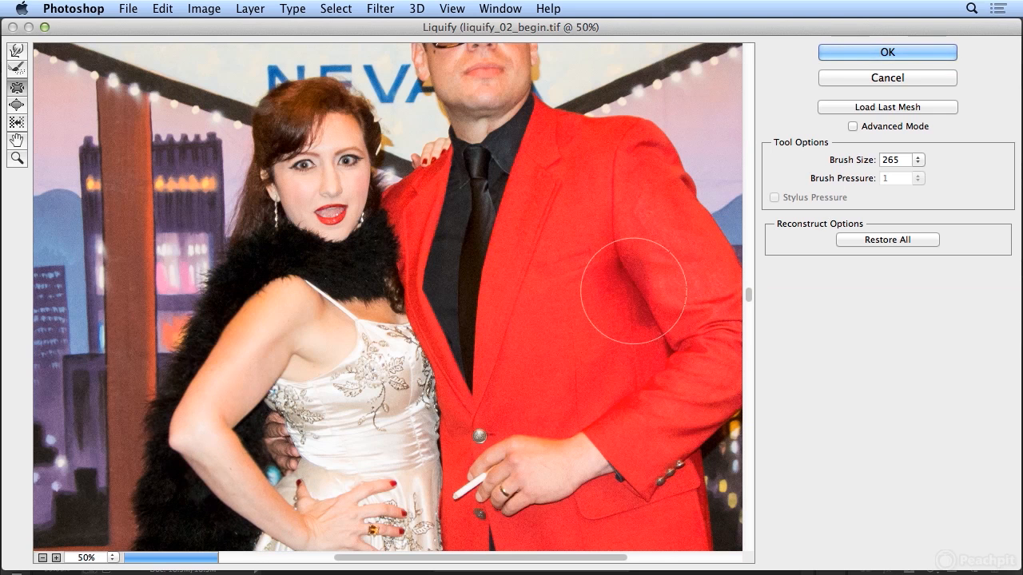
Set the Pucker tool's brush size to 591 and slim the woman's waist.
left_click_drag(918, 160, 860, 178)
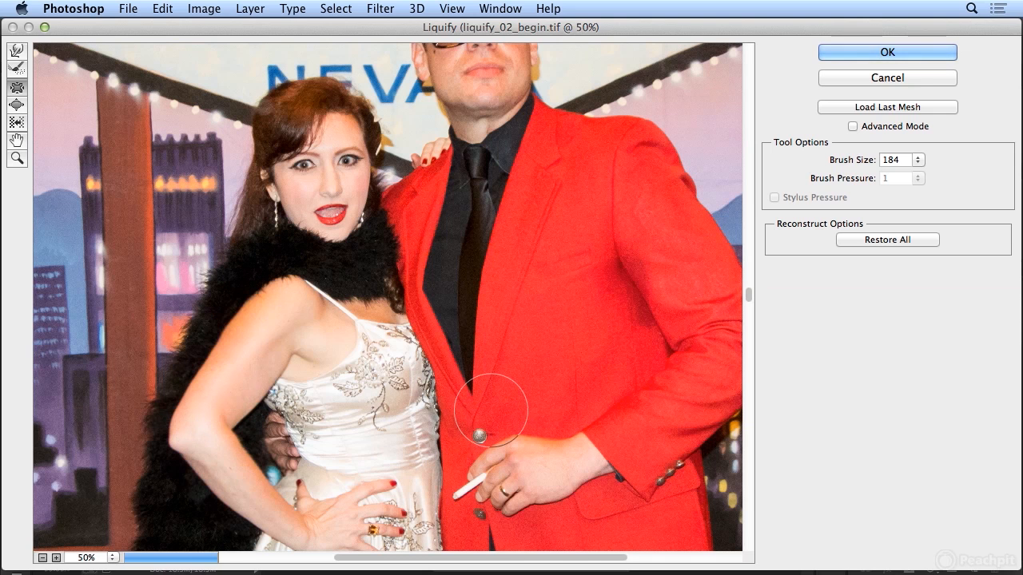
left_click(919, 159)
left_click_drag(871, 179, 870, 179)
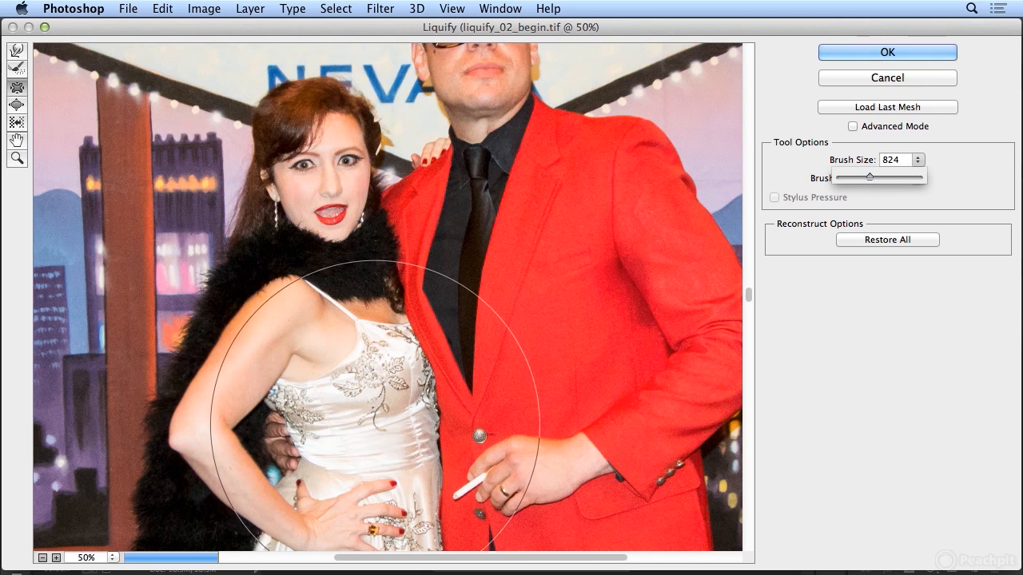
left_click_drag(868, 177, 865, 177)
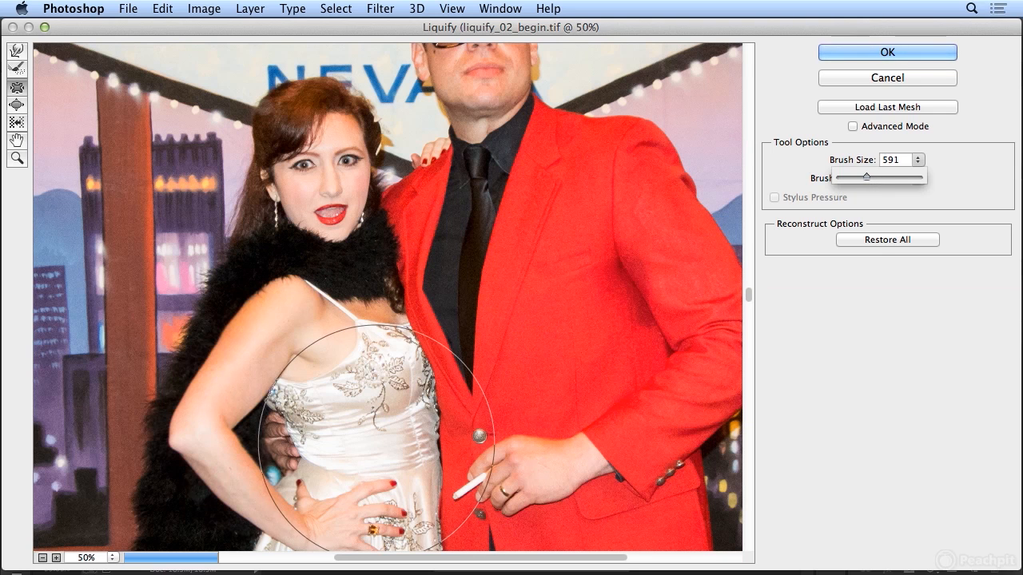
left_click(369, 438)
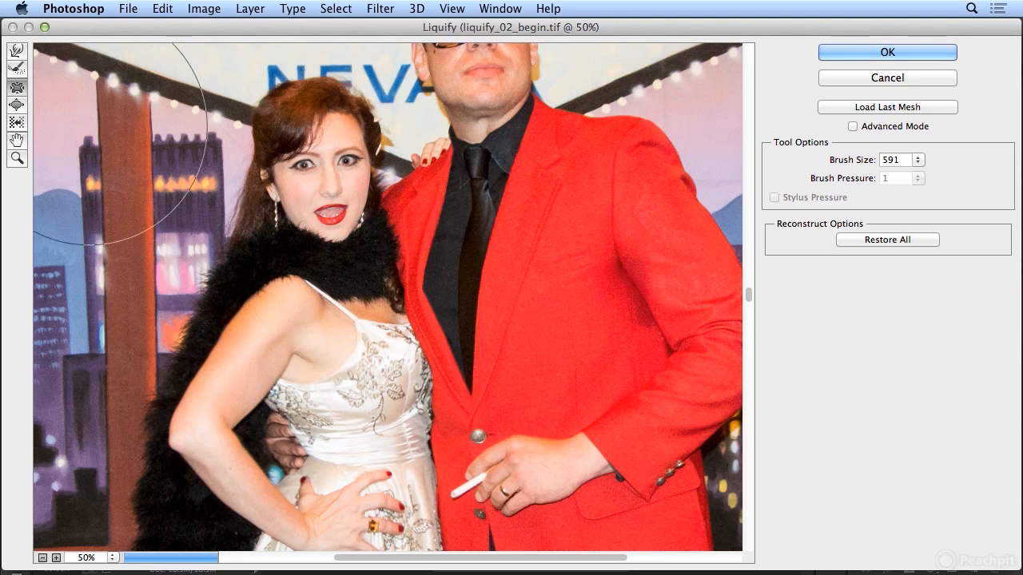
Reduce the Pucker tool's brush size to 50, and adjust it to 70.
left_click(903, 160)
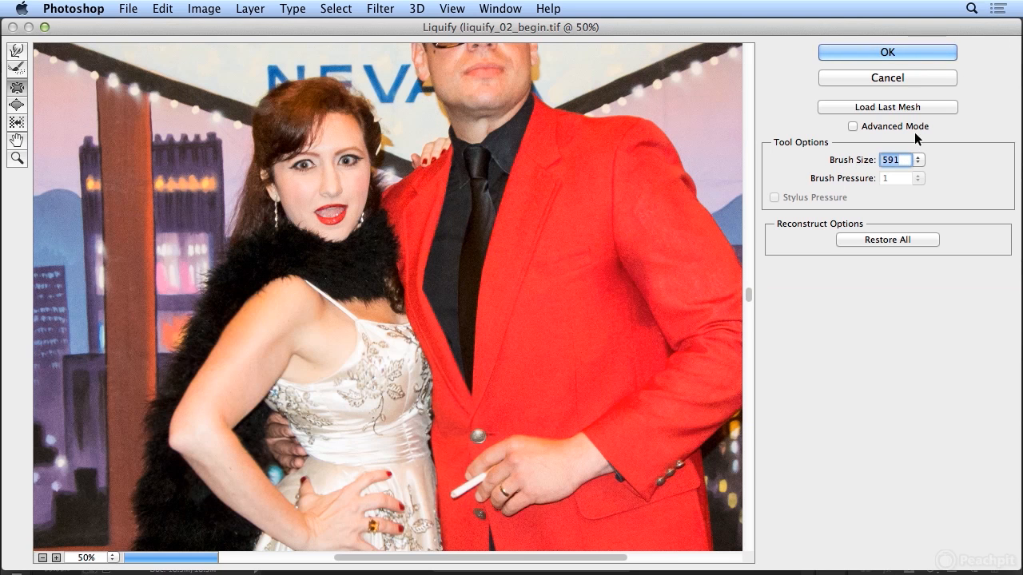
type("50")
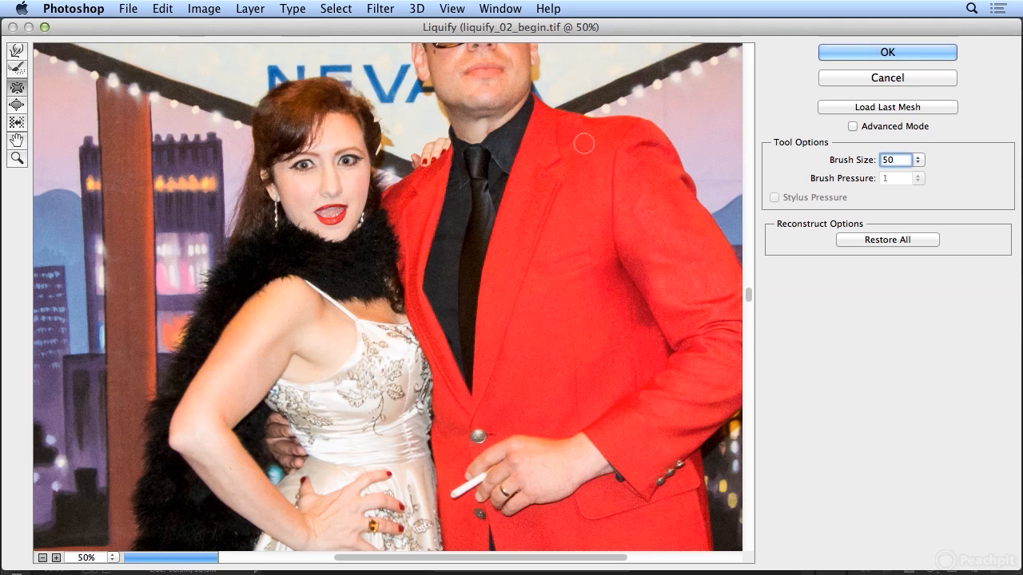
left_click(874, 161)
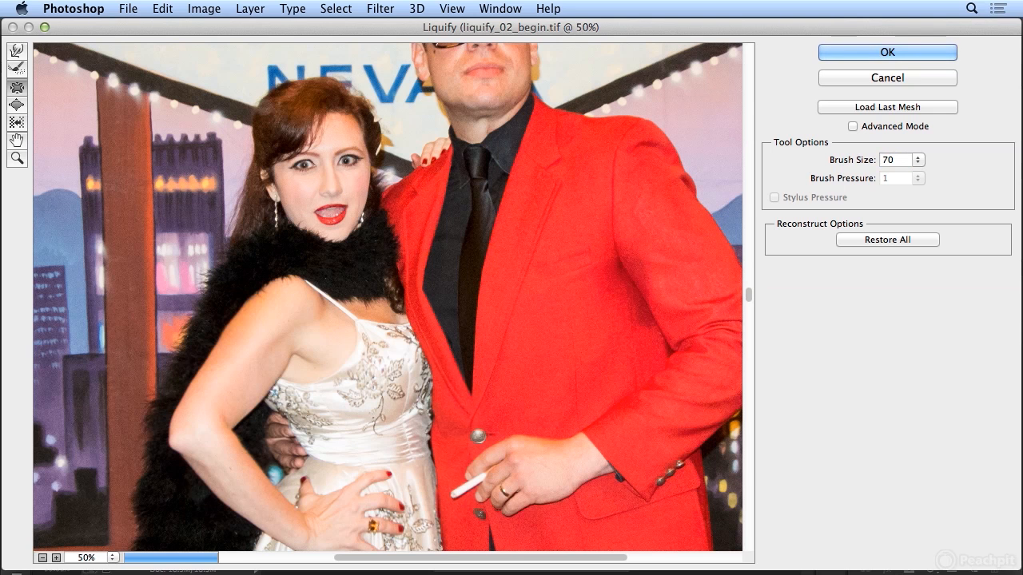
Step backward through the latest strokes made with the small Pucker brush.
left_click(160, 8)
left_click(163, 59)
left_click(154, 10)
left_click(161, 58)
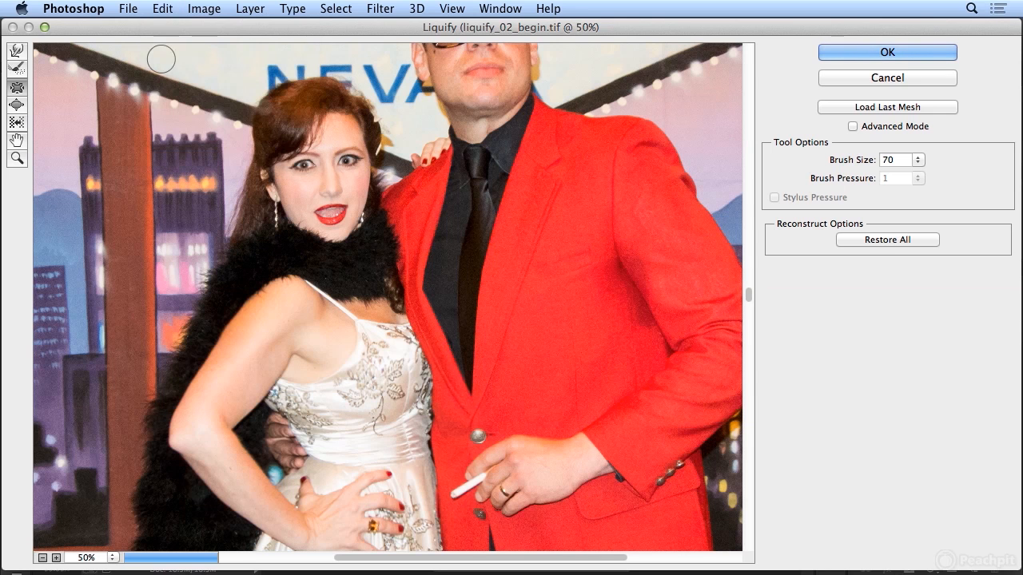
left_click(160, 8)
left_click(163, 59)
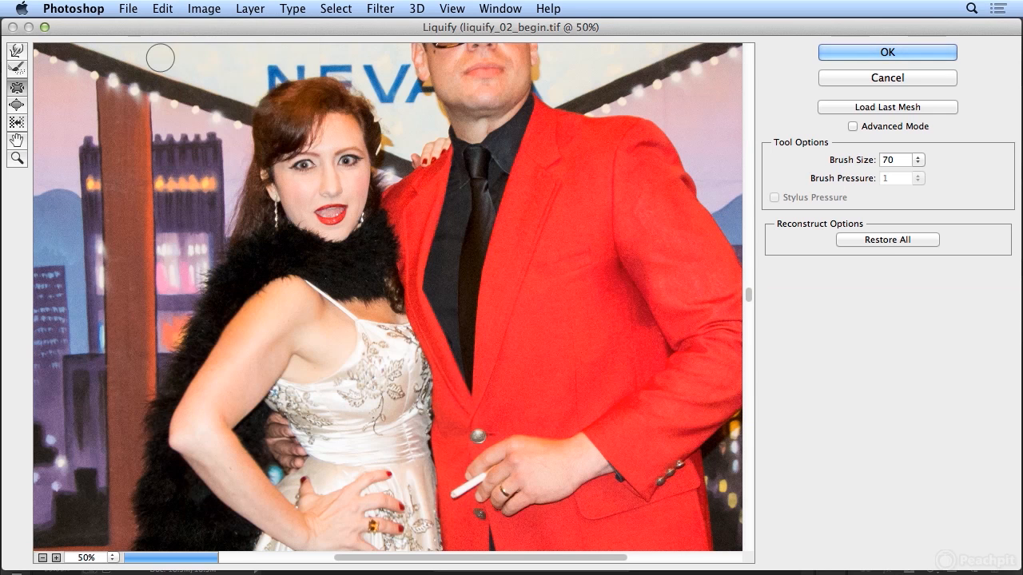
left_click(161, 8)
left_click(164, 60)
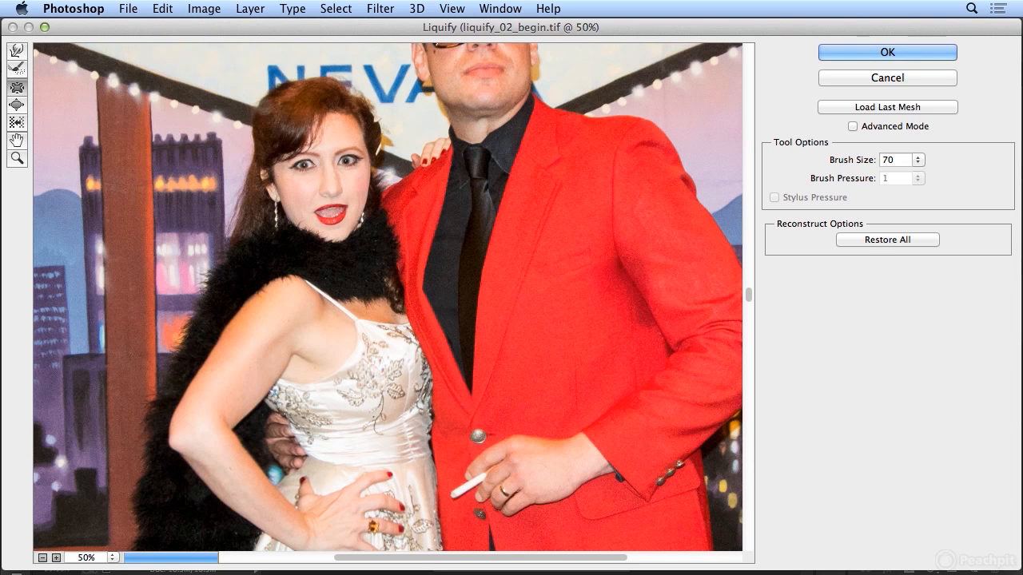
left_click(163, 8)
left_click(172, 39)
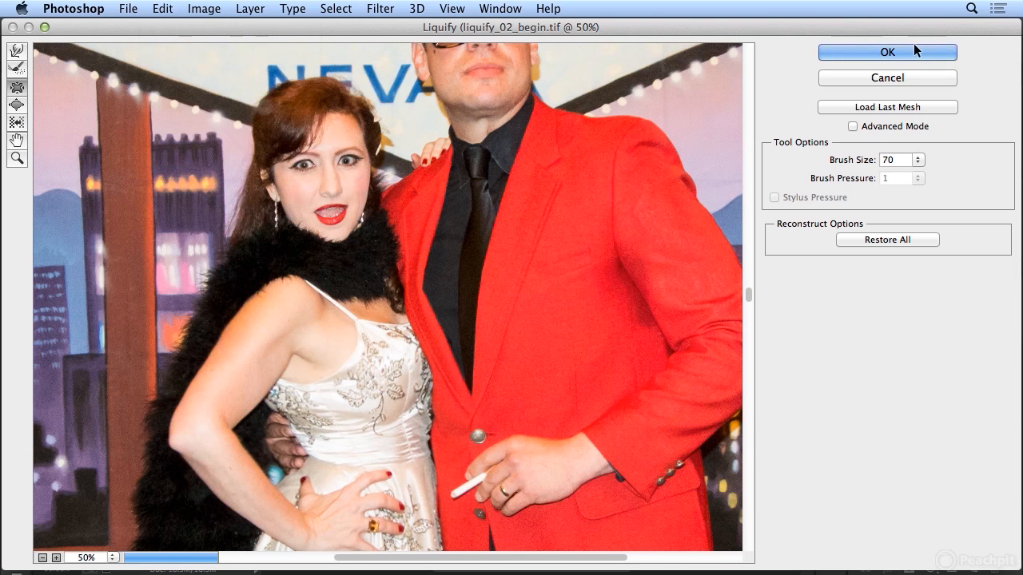
Apply the Liquify changes to the couple photo and fit the whole image on screen.
left_click(888, 50)
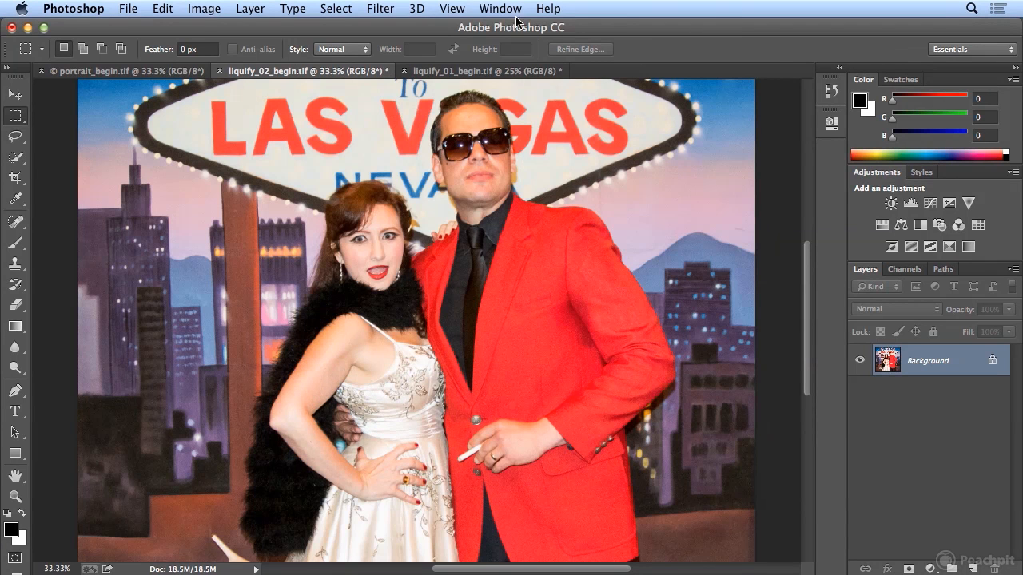
left_click(452, 9)
left_click(458, 165)
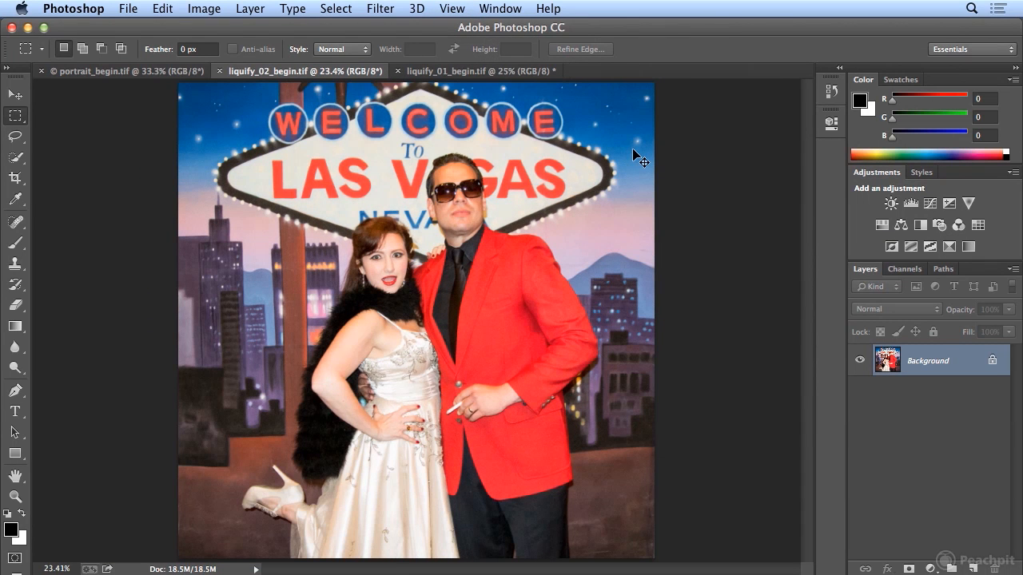
Compare the couple photo with and without the Liquify changes, leaving them applied.
key("super+z")
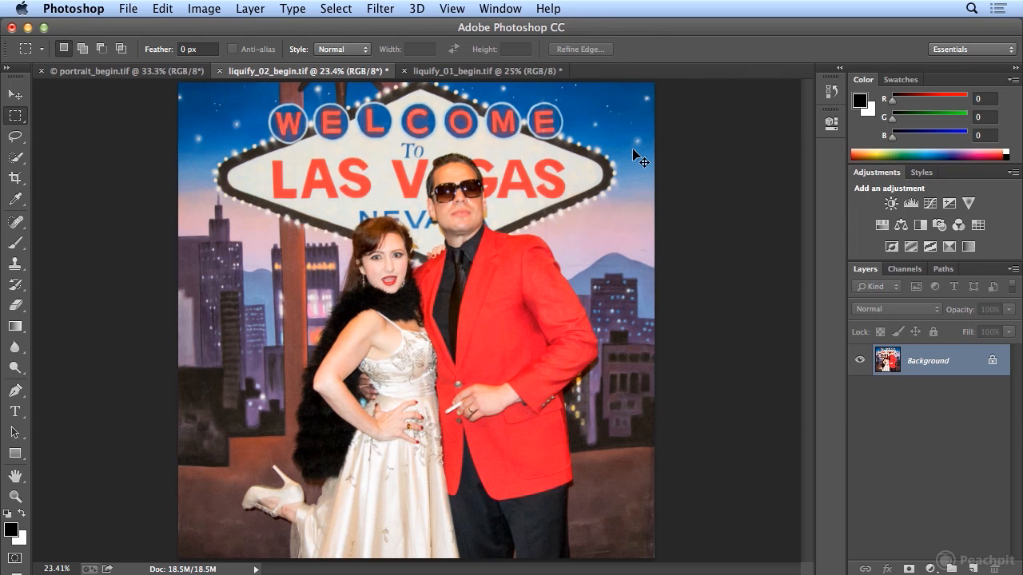
key("super+z")
key("super+z")
key("super+z")
key("super+z")
key("super+z")
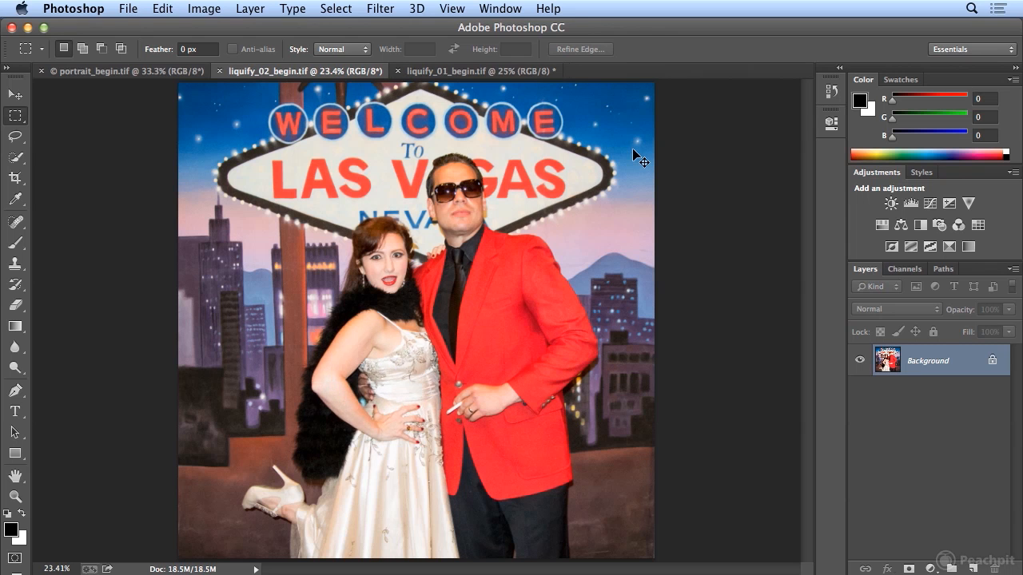
key("super+z")
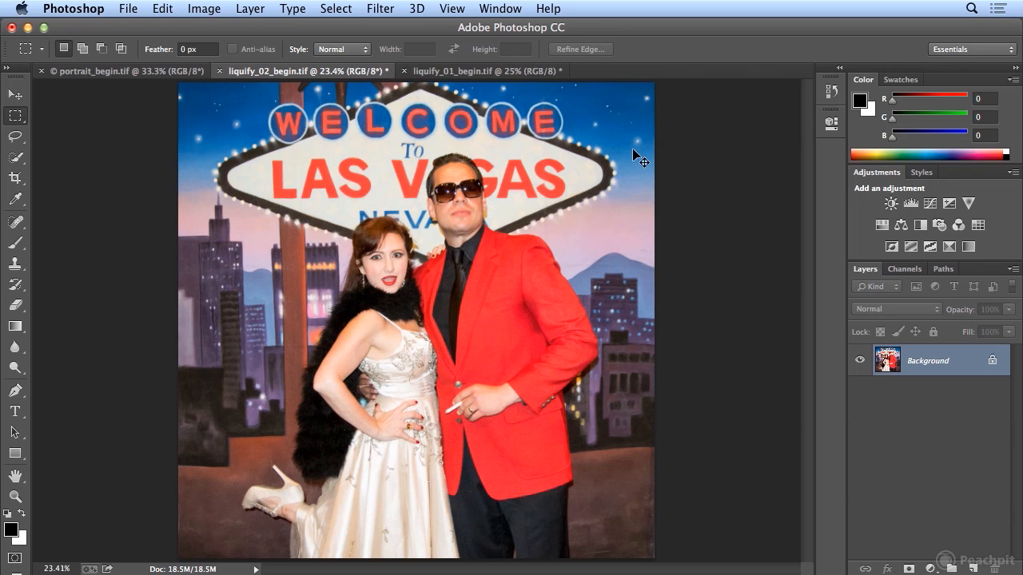
Open portrait_begin.tif in the Liquify filter and set the Forward Warp tool's brush size to 75.
left_click(111, 72)
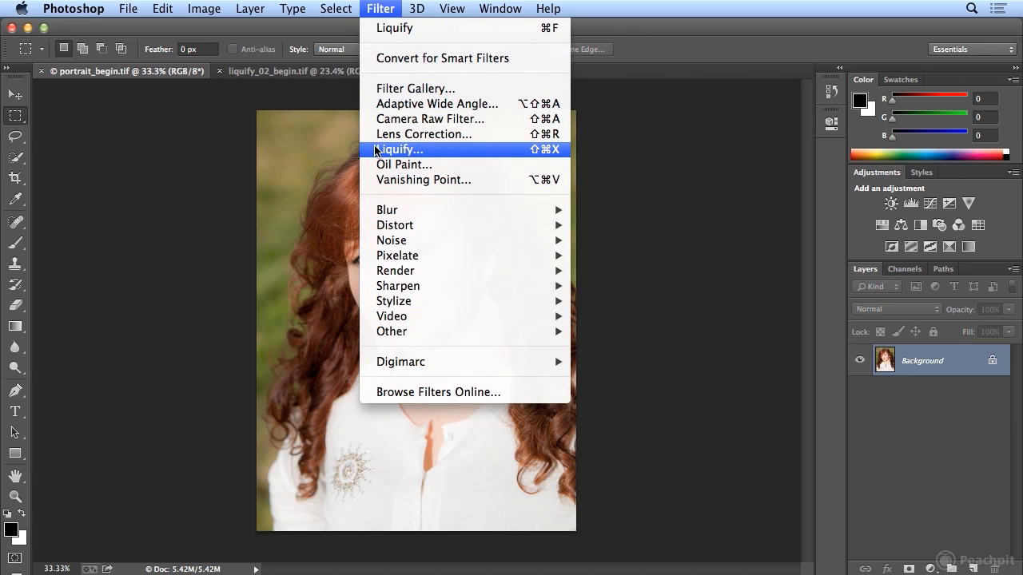
left_click(391, 149)
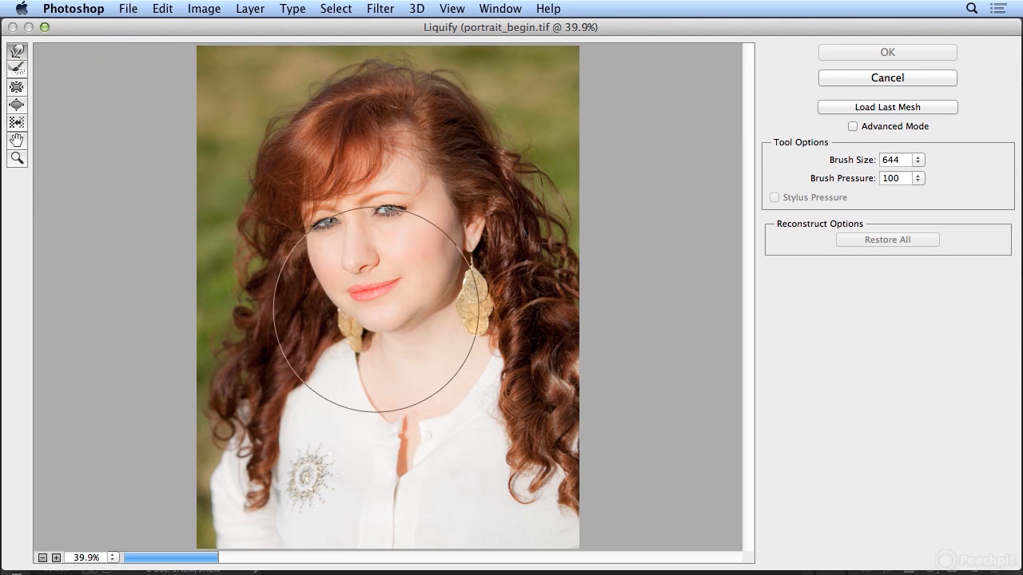
left_click_drag(918, 161, 854, 174)
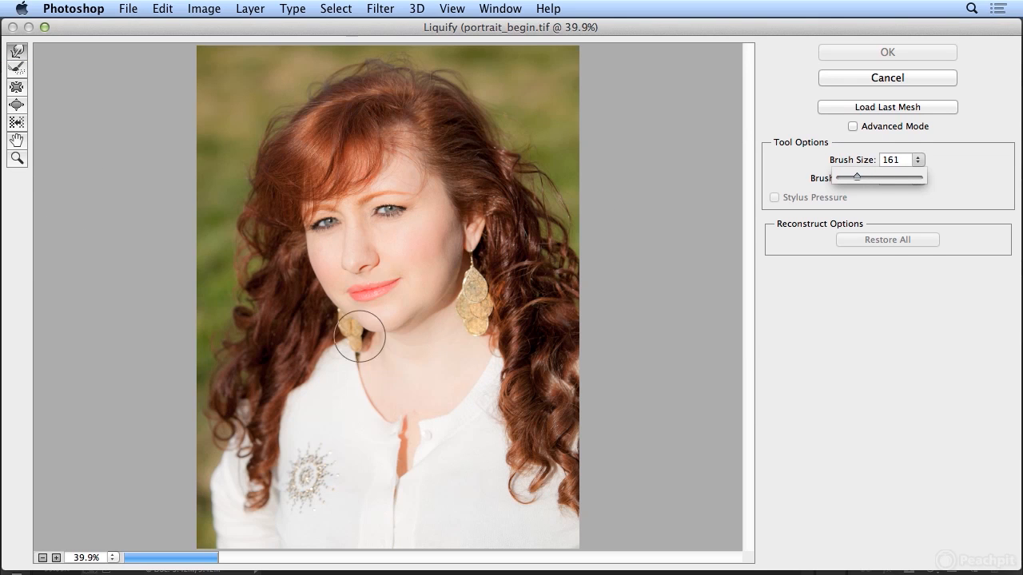
left_click_drag(860, 171, 852, 175)
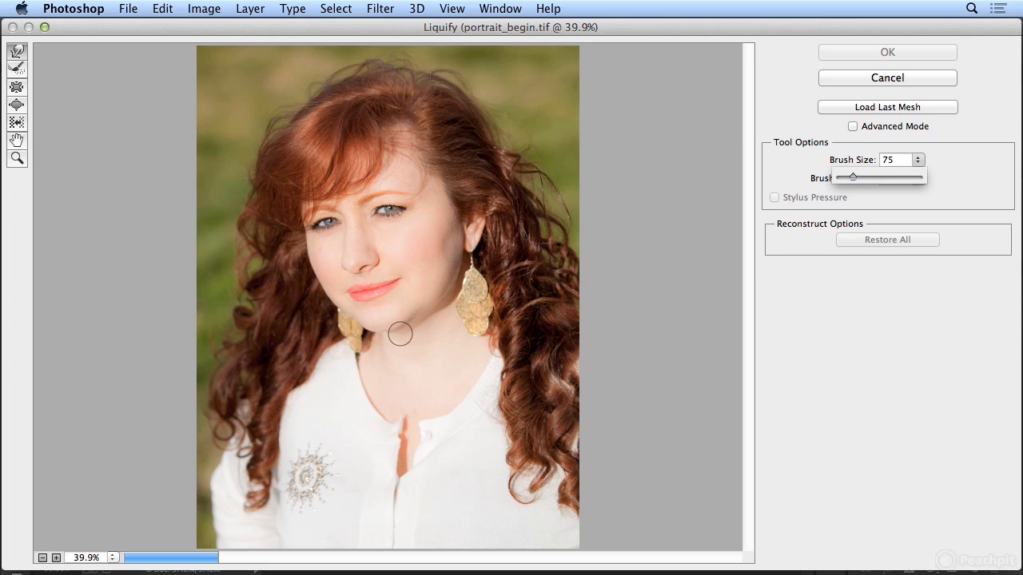
Reshape the area under the woman's chin and along her jawline with the Forward Warp tool.
key("super+equal")
key("super+equal")
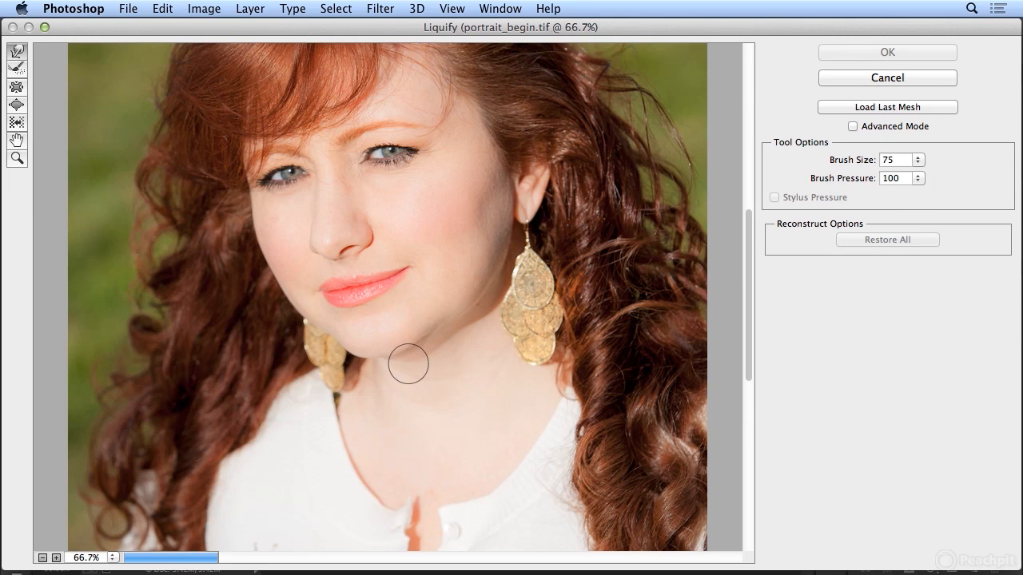
left_click_drag(407, 356, 425, 362)
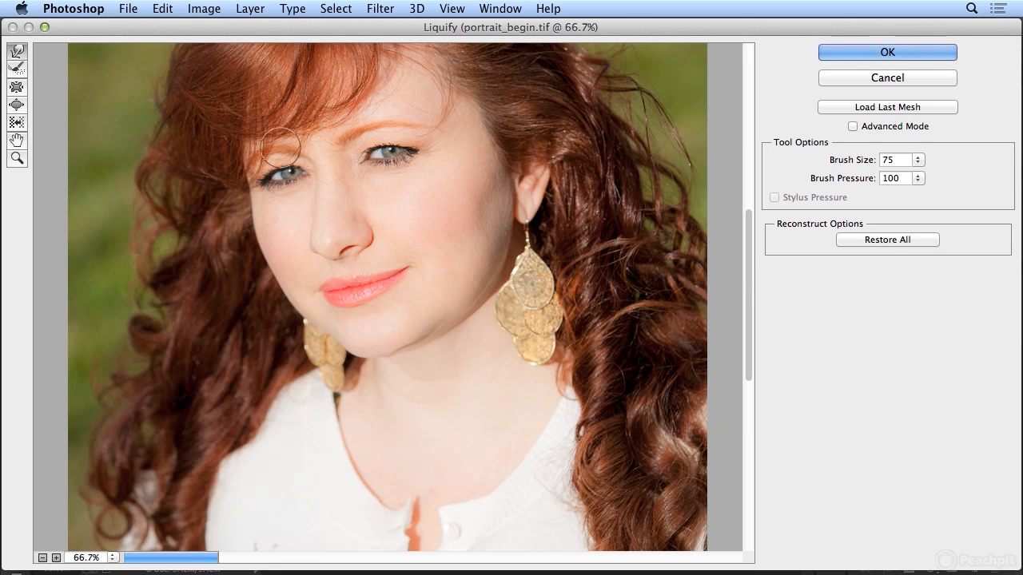
Try enlarging the woman's eyes with the Bloat tool, and step backward through the bloat strokes.
left_click(14, 107)
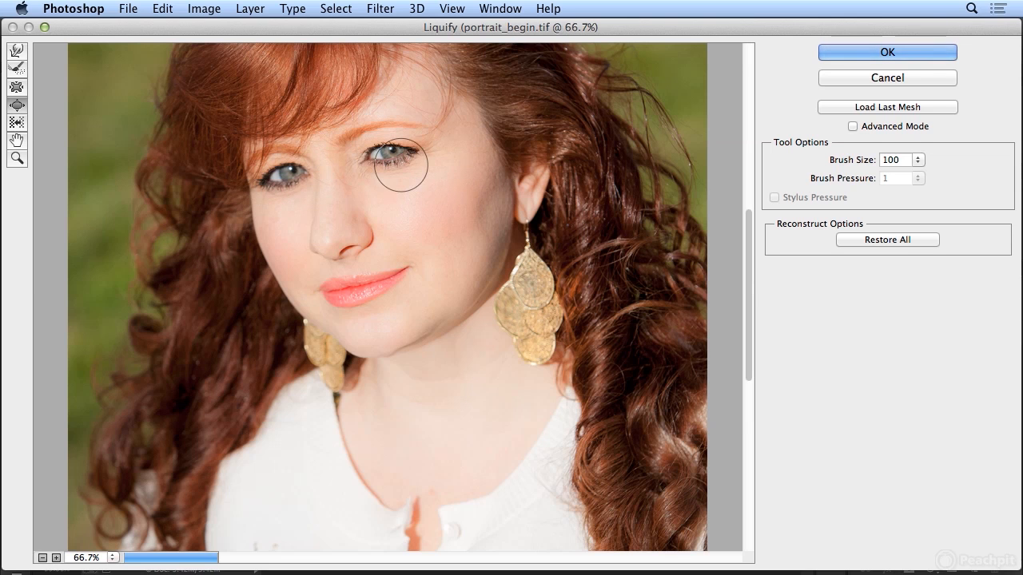
left_click(163, 8)
left_click(184, 59)
left_click(163, 8)
left_click(181, 59)
left_click(163, 8)
left_click(172, 59)
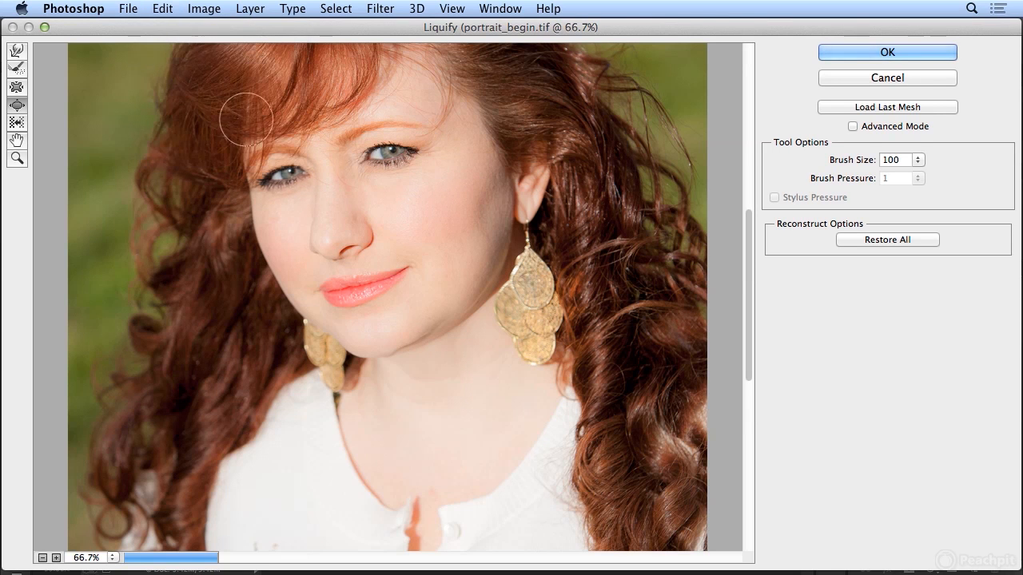
left_click(163, 8)
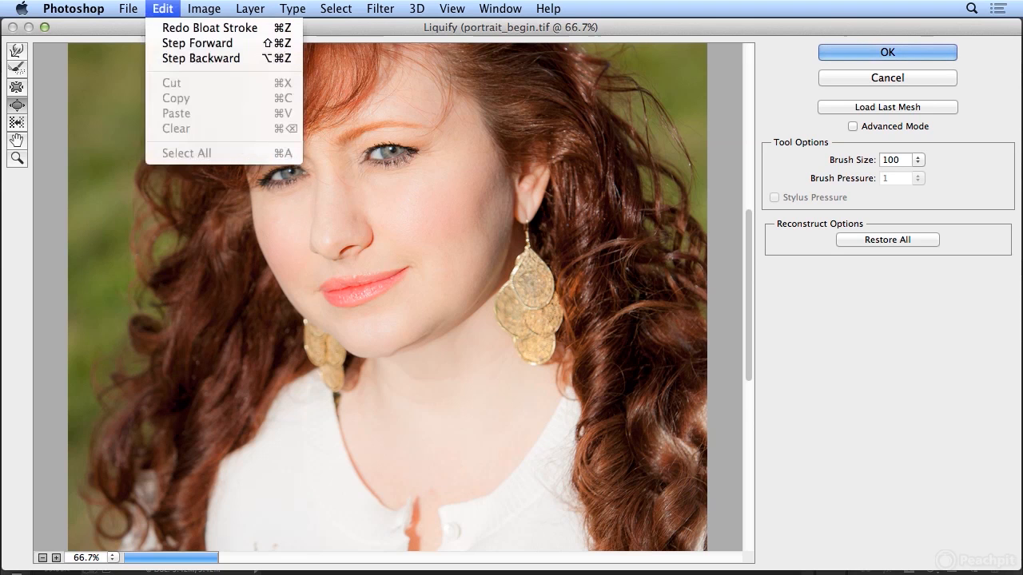
left_click(171, 59)
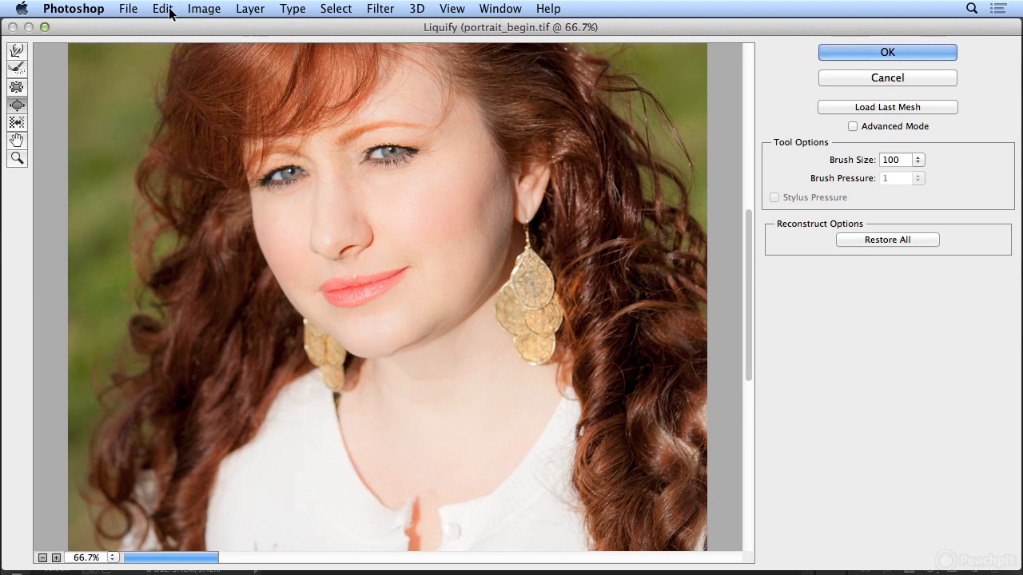
Apply the Liquify changes to the portrait and compare it with the original, leaving them applied.
left_click(832, 53)
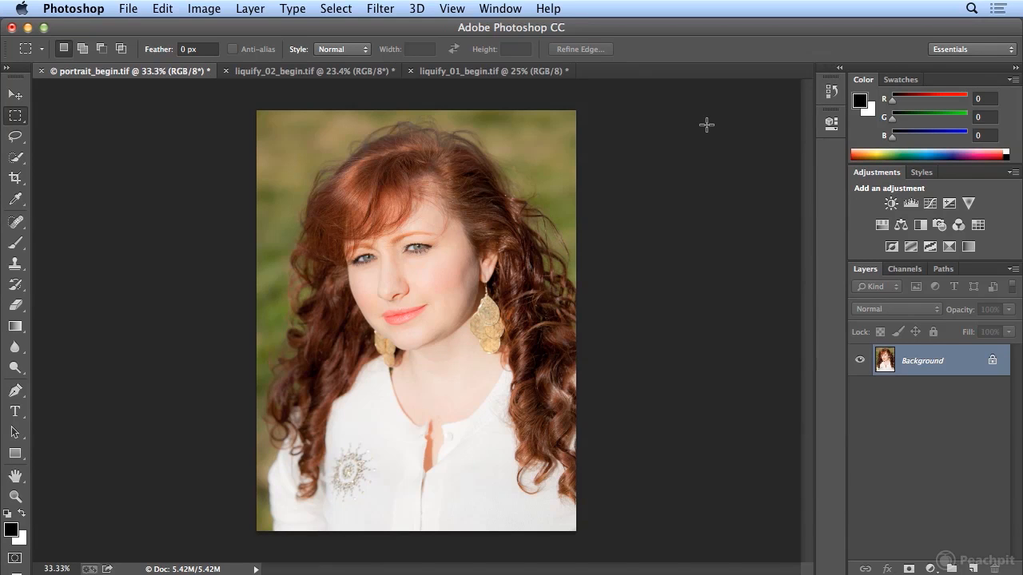
key("super+z")
key("super+z")
key("super+z")
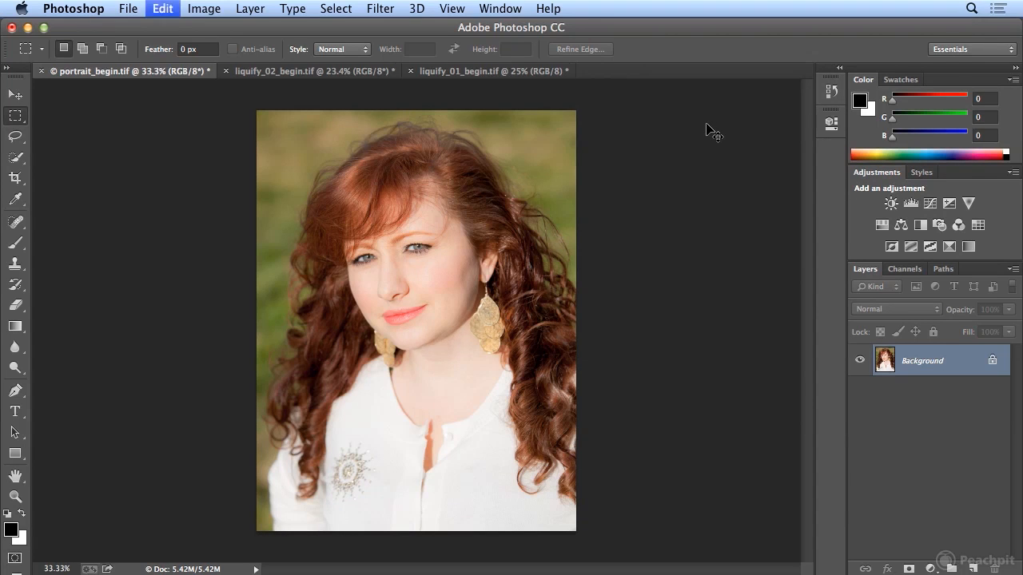
Inspect the portrait at 100% and restore distorted details around the jawline with the History Brush.
key("super+1")
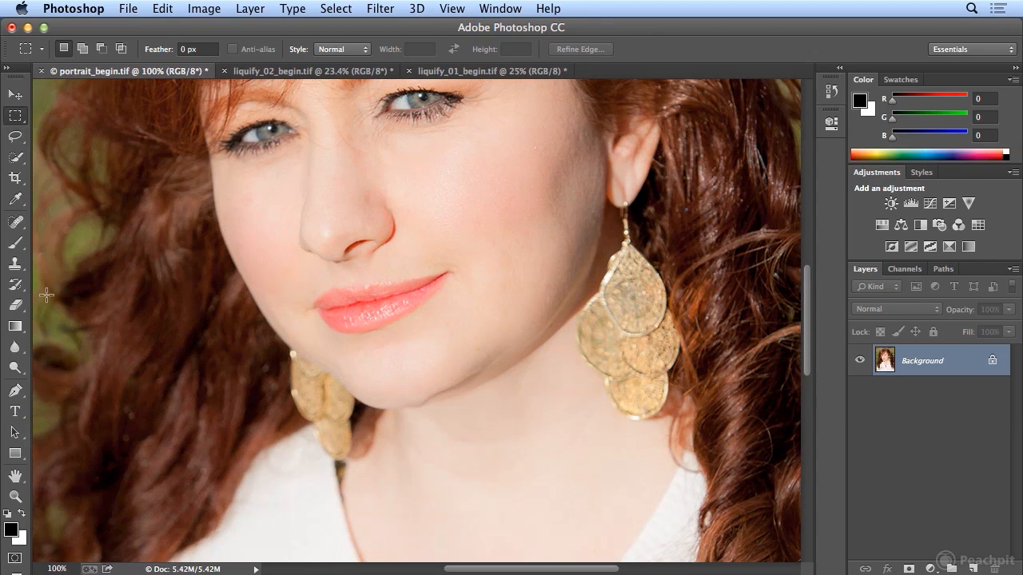
left_click(16, 288)
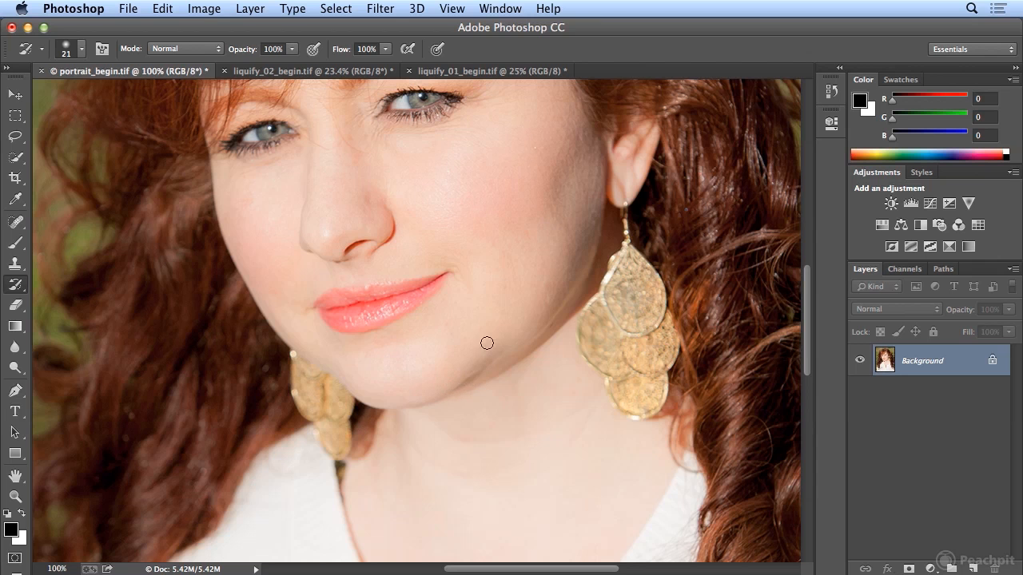
key("super+0")
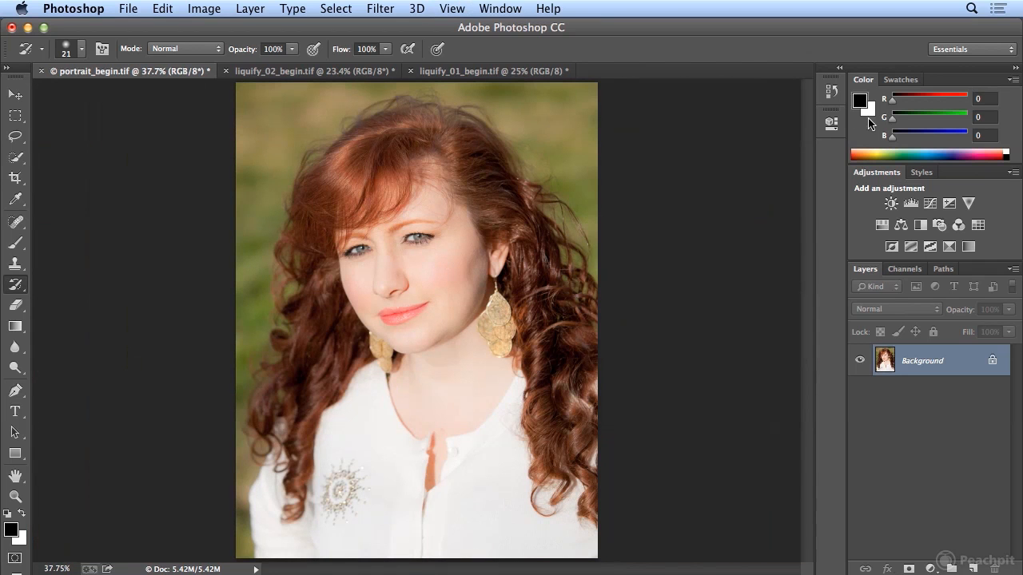
Compare the original portrait_begin.tif snapshot with the last History Brush state, leaving the retouched version active.
left_click(832, 92)
left_click_drag(807, 163, 805, 409)
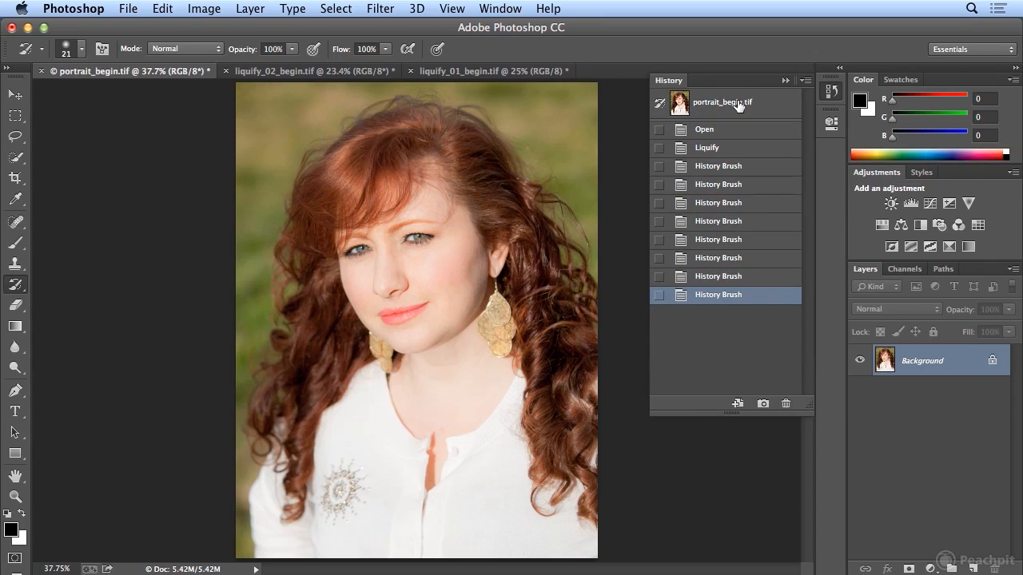
left_click(738, 106)
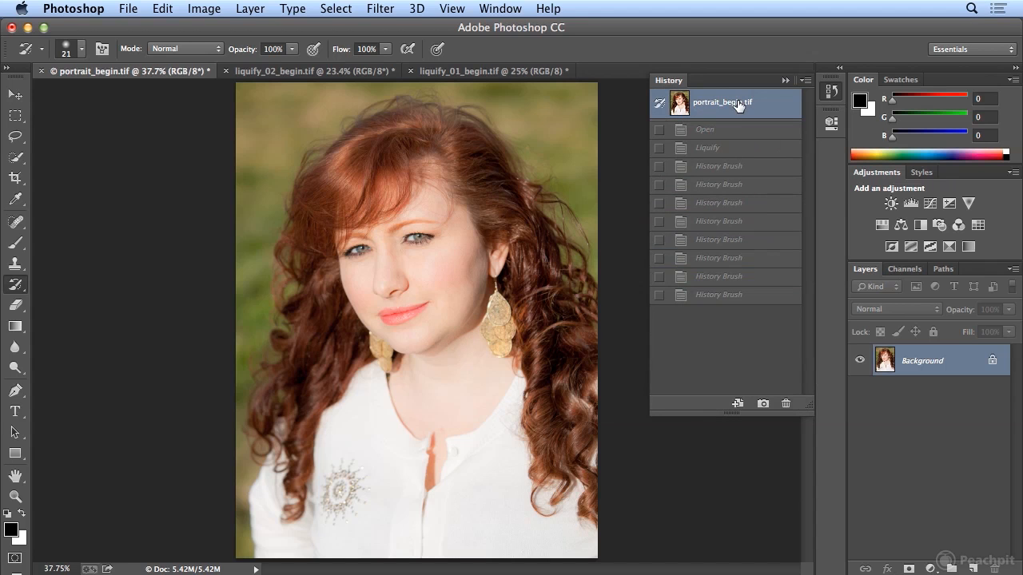
left_click(758, 295)
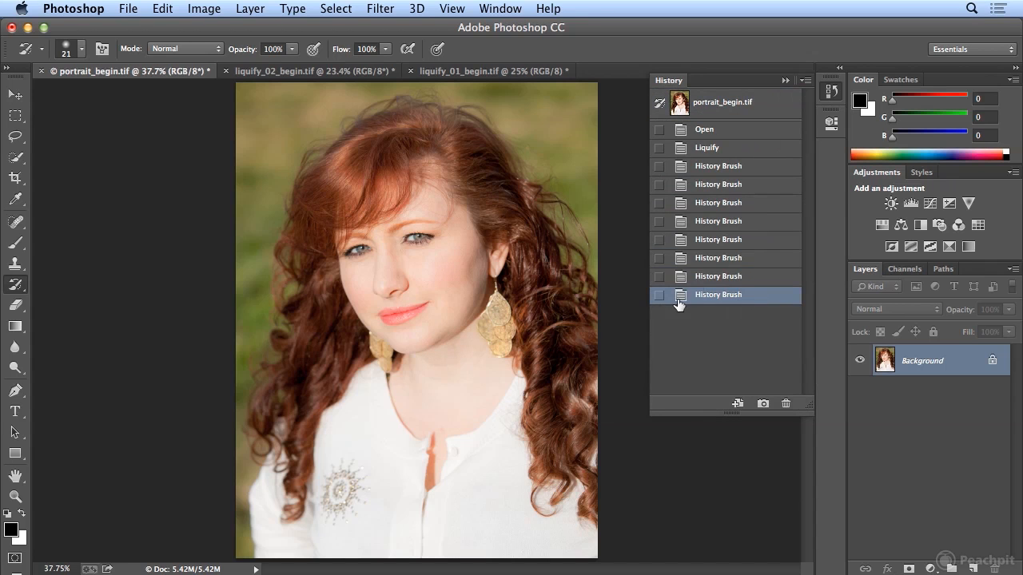